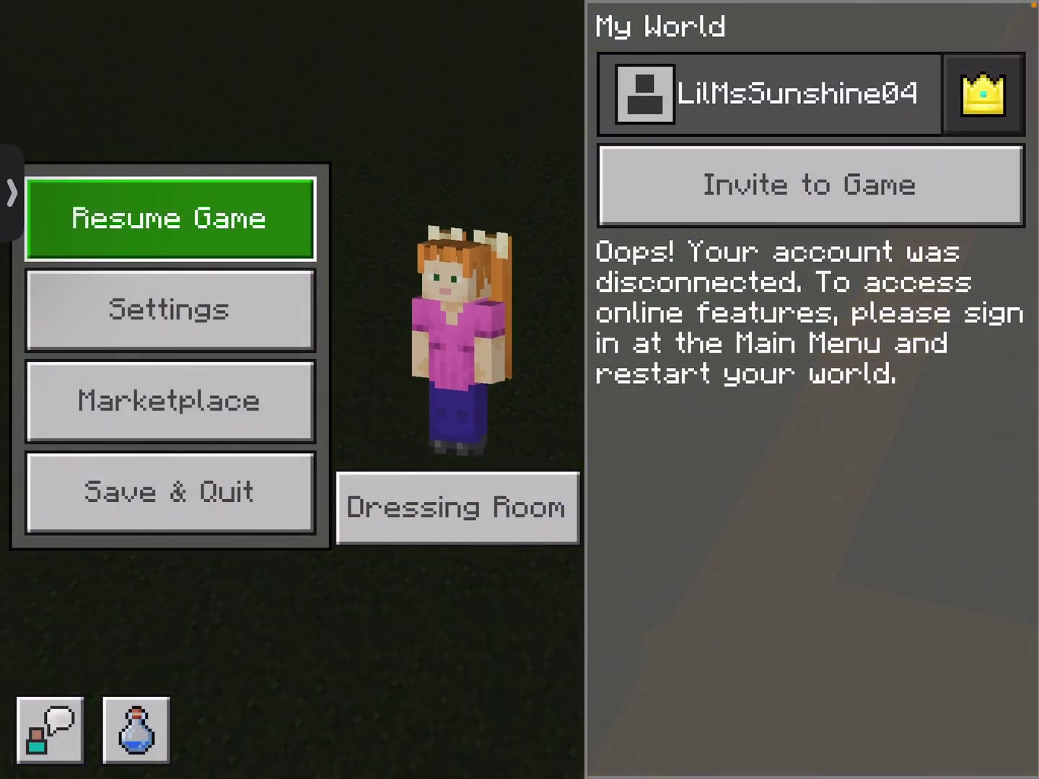
# Resume play and walk forward alongside the yellow wall.
pyautogui.click(170, 218)
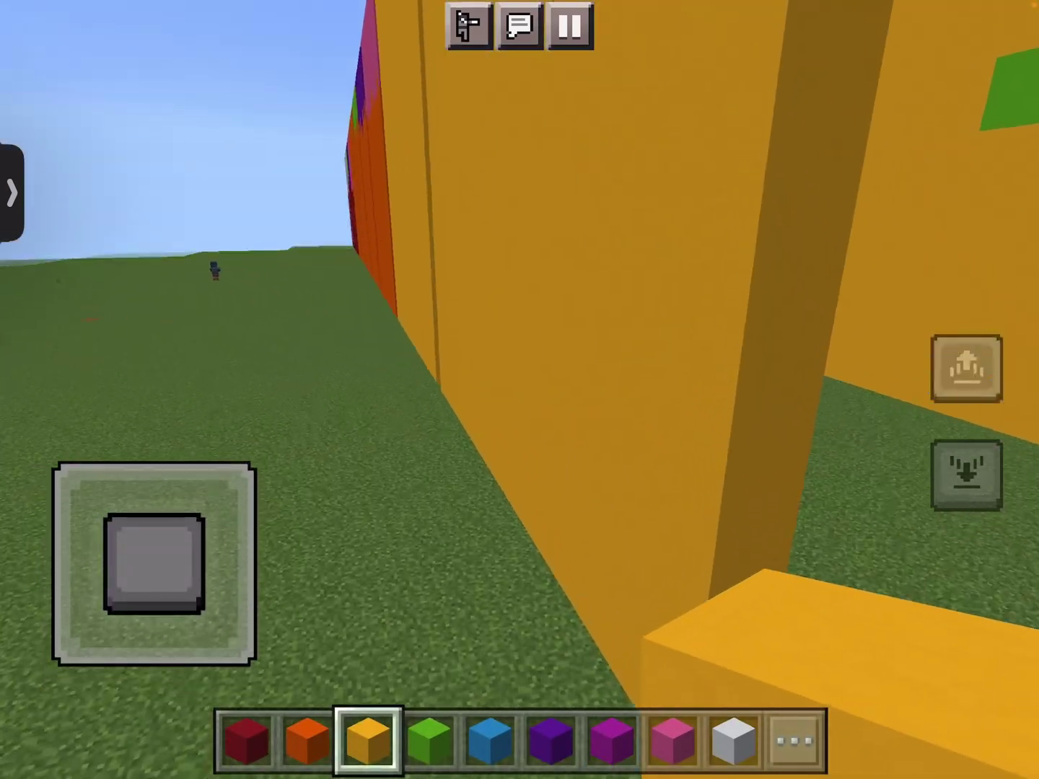
pyautogui.moveTo(154, 564)
pyautogui.mouseDown()
pyautogui.moveTo(156, 460)
pyautogui.moveTo(143, 460)
pyautogui.mouseUp()
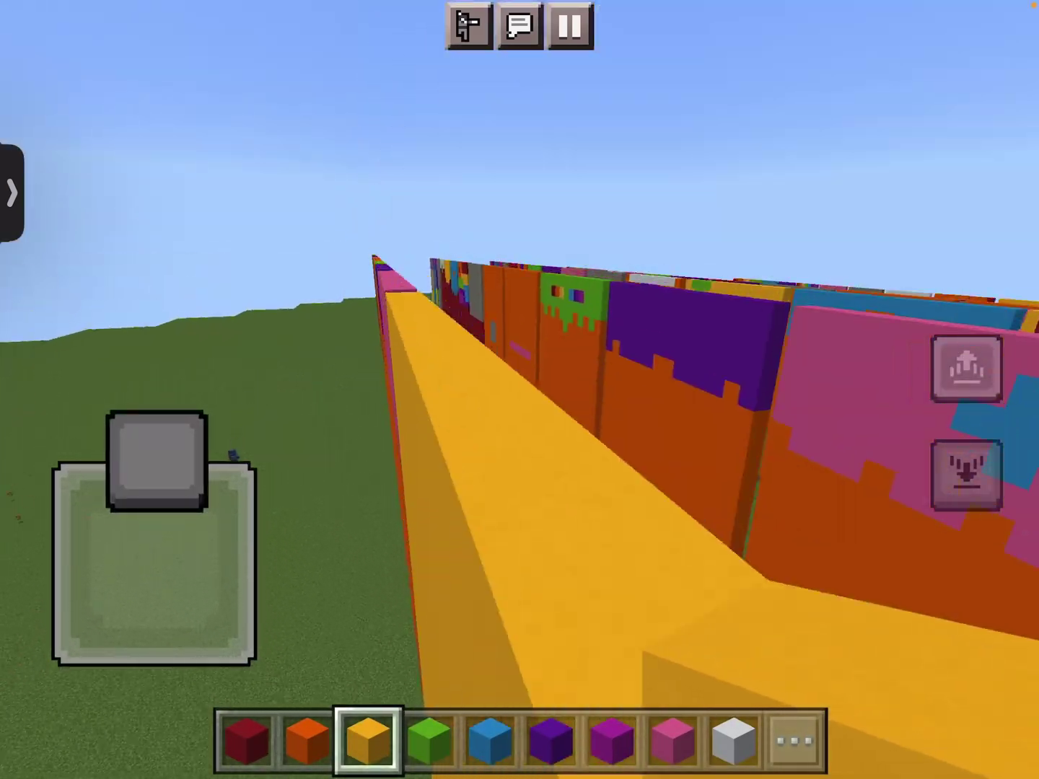
pyautogui.moveTo(731, 422); pyautogui.dragTo(690, 418)
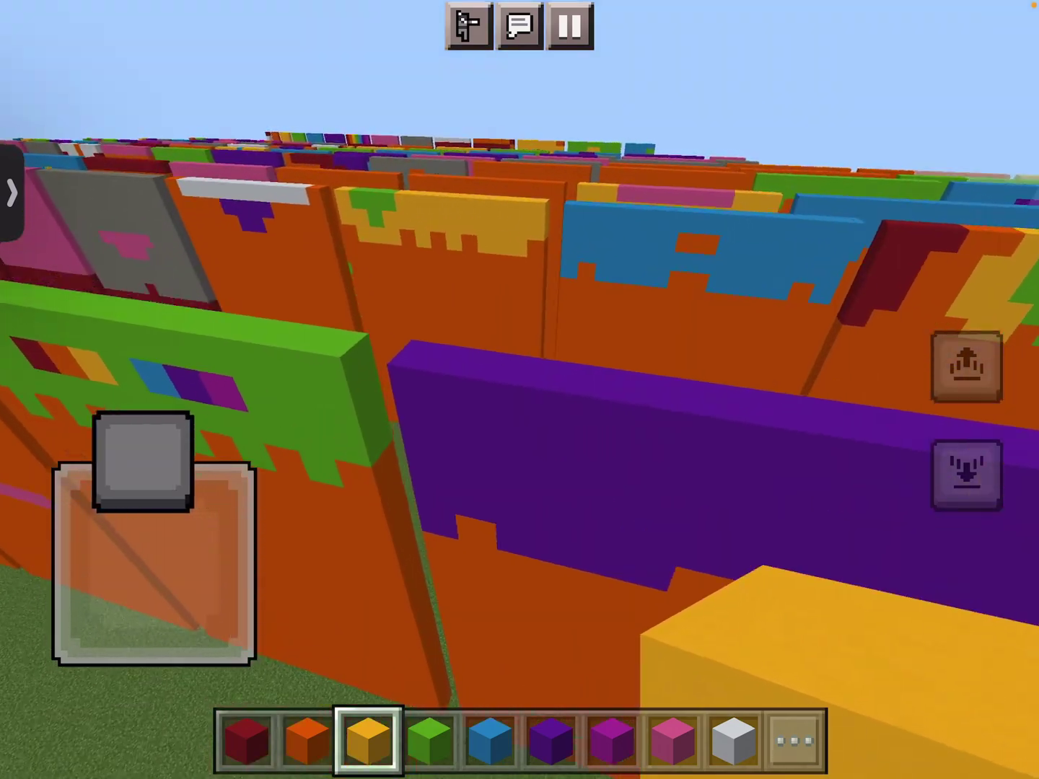
pyautogui.moveTo(143, 461); pyautogui.dragTo(132, 462)
# Head down the grass corridor between the red walls and look down at the coloured pillars.
pyautogui.moveTo(844, 455); pyautogui.dragTo(690, 495)
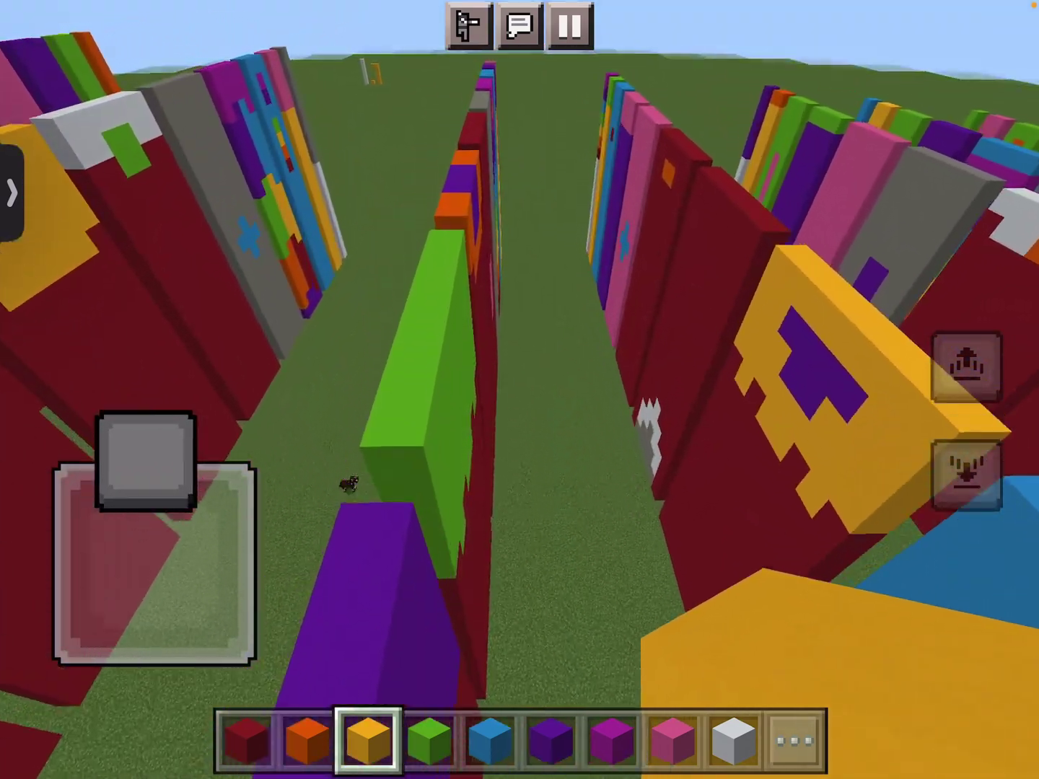
pyautogui.moveTo(132, 462); pyautogui.dragTo(146, 461)
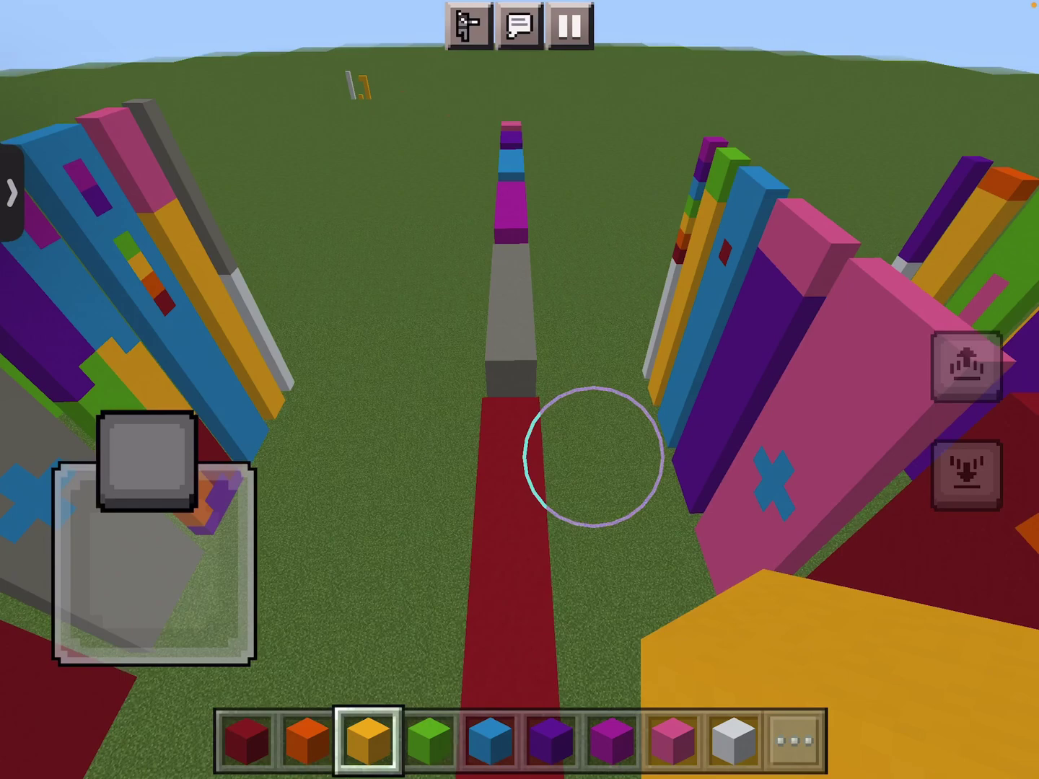
pyautogui.moveTo(593, 456); pyautogui.dragTo(634, 487)
pyautogui.moveTo(146, 460); pyautogui.dragTo(146, 459)
pyautogui.moveTo(633, 487); pyautogui.dragTo(734, 509)
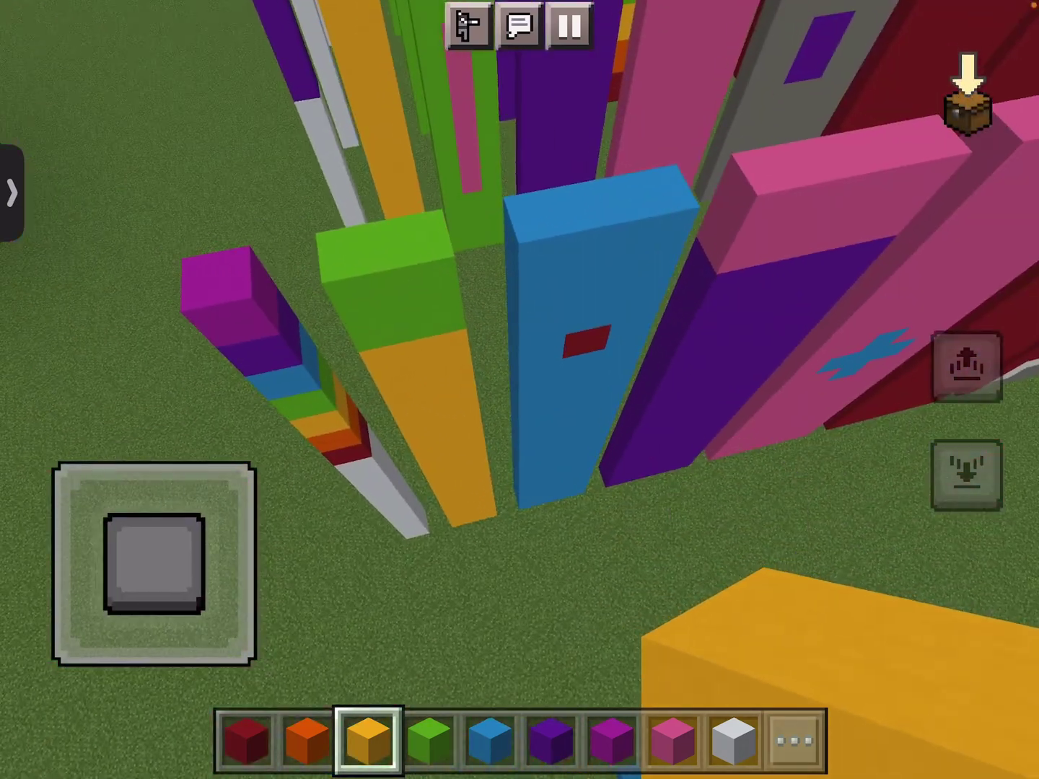
# Raise the view over the pillars and walk forward among them.
pyautogui.moveTo(792, 532); pyautogui.dragTo(735, 450)
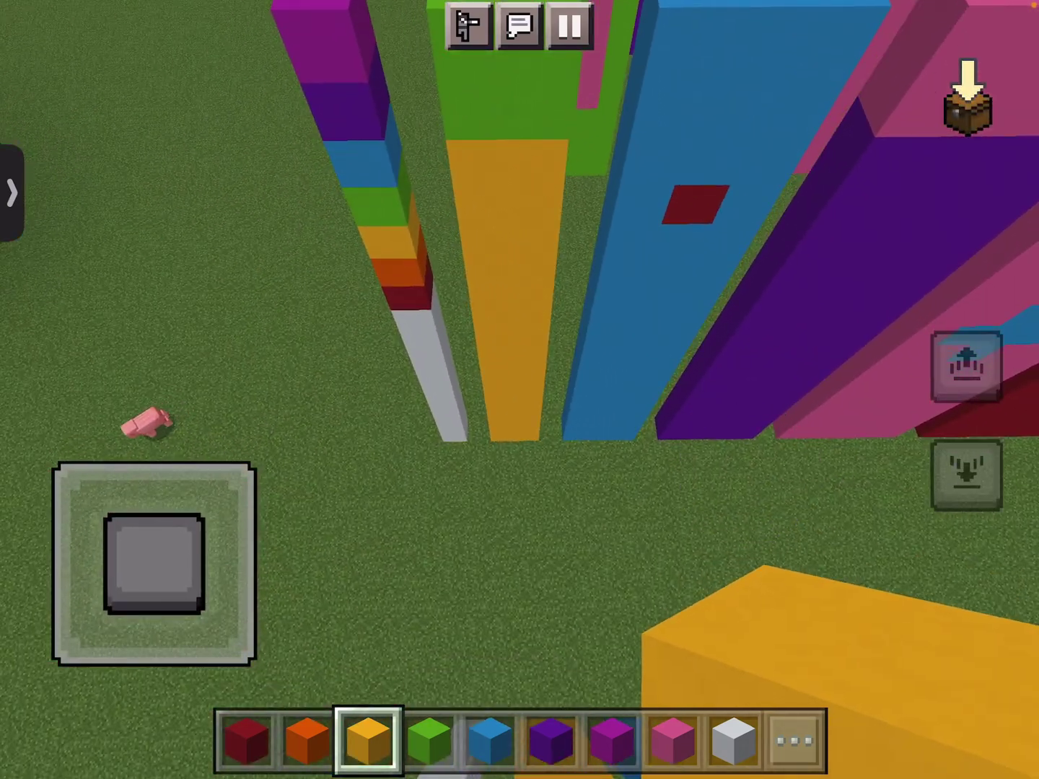
pyautogui.moveTo(807, 511); pyautogui.dragTo(808, 425)
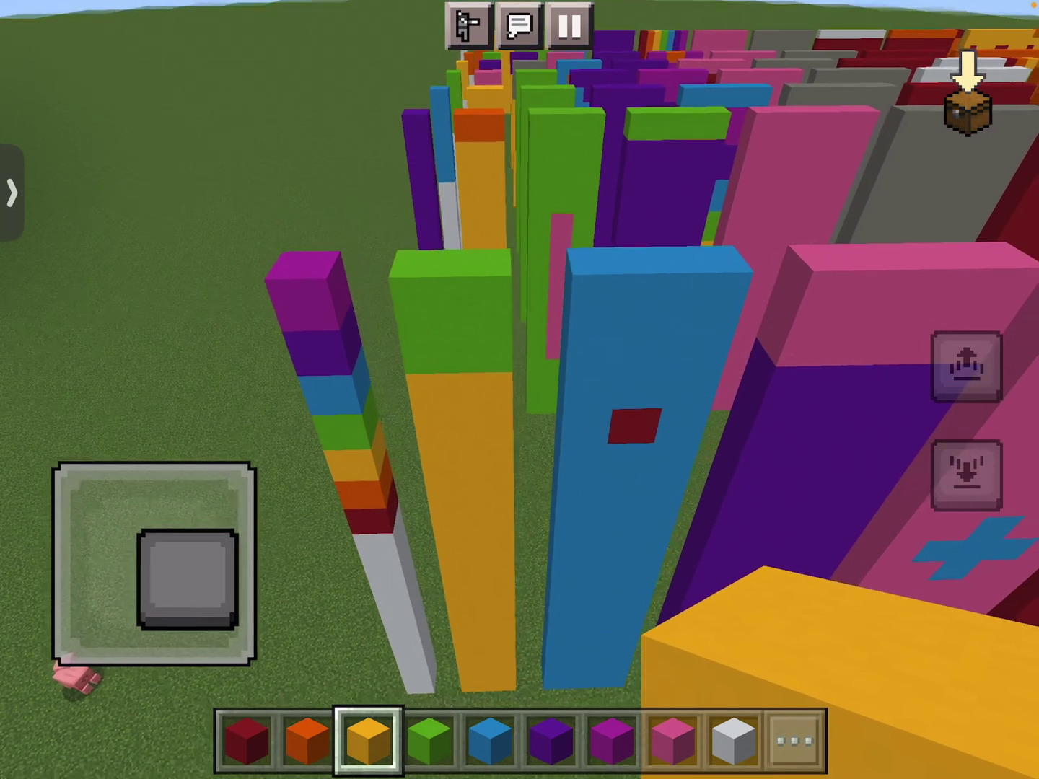
pyautogui.moveTo(154, 564); pyautogui.dragTo(175, 491)
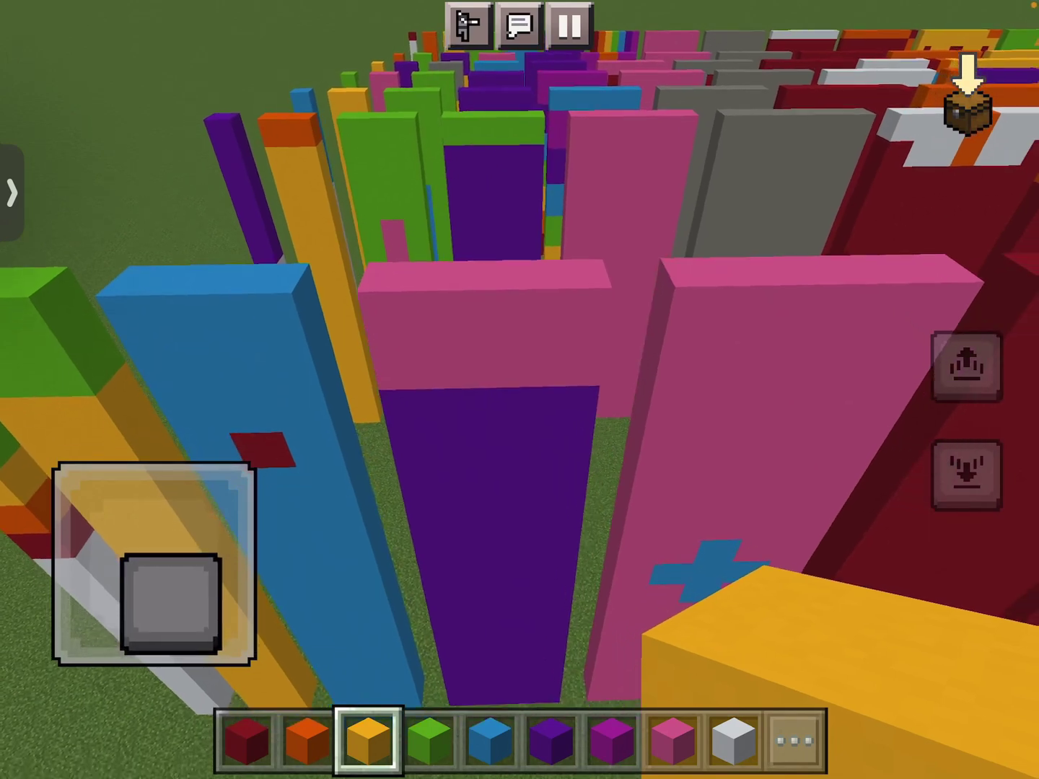
pyautogui.moveTo(205, 549); pyautogui.dragTo(171, 601)
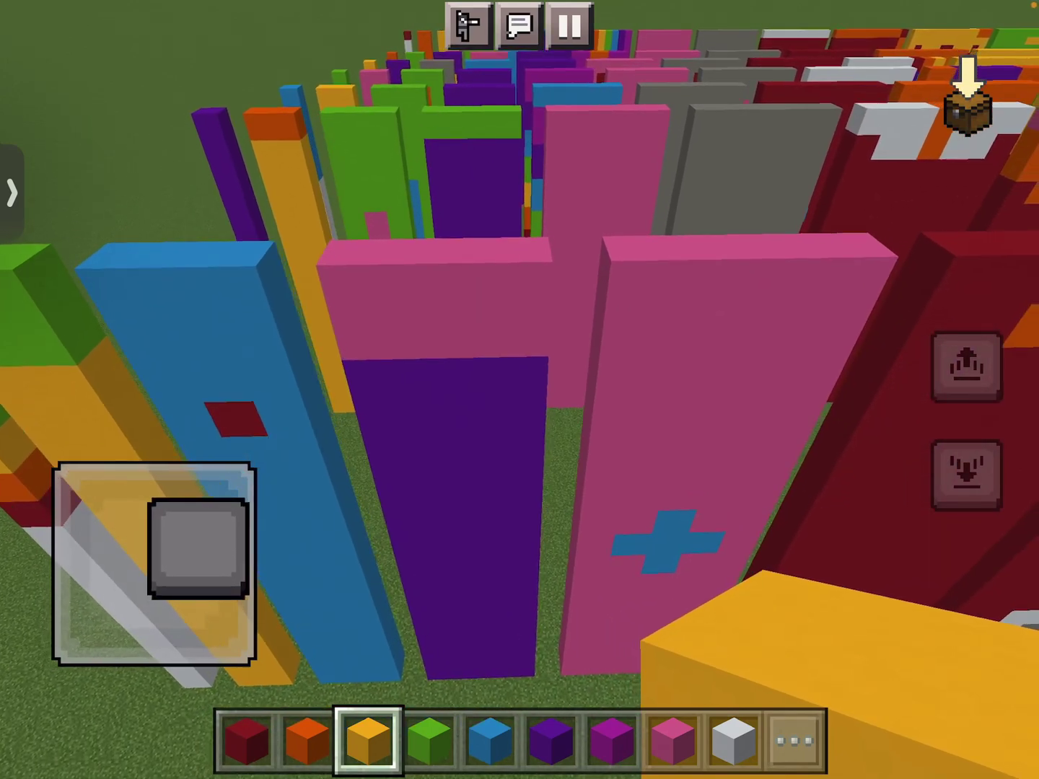
# Strafe right past the red and blue banners up to the pink banner.
pyautogui.moveTo(199, 549)
pyautogui.mouseDown()
pyautogui.moveTo(173, 603)
pyautogui.moveTo(189, 519)
pyautogui.mouseUp()
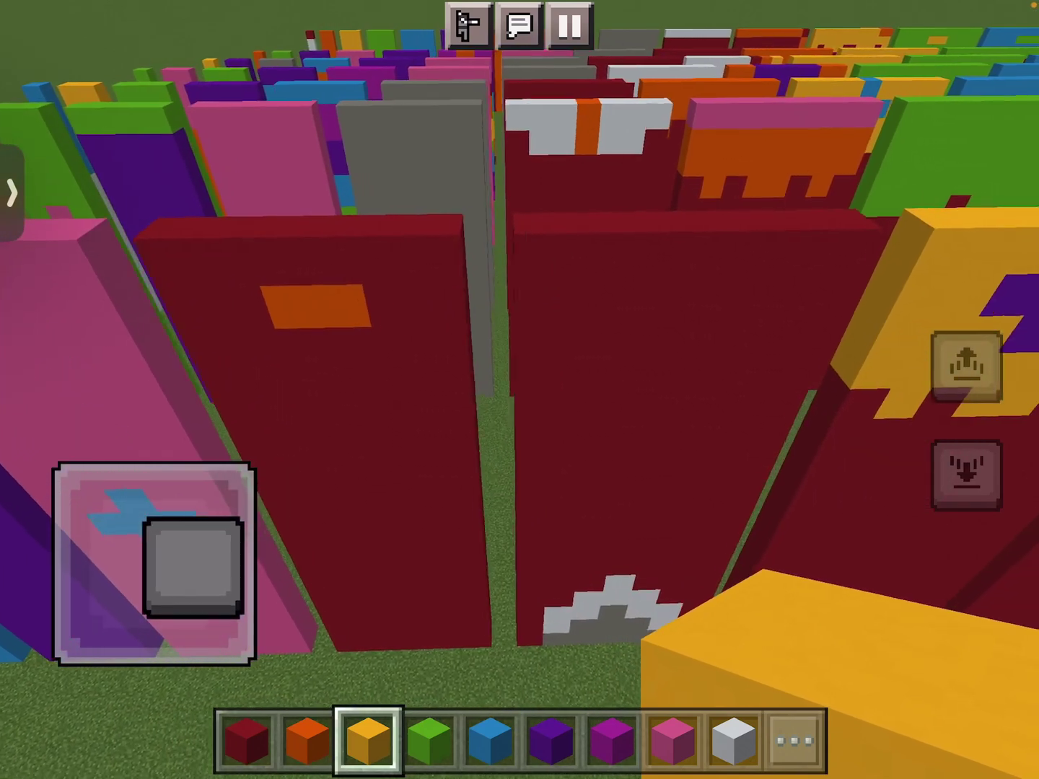
pyautogui.moveTo(196, 566)
pyautogui.mouseDown()
pyautogui.moveTo(183, 618)
pyautogui.moveTo(162, 464)
pyautogui.mouseUp()
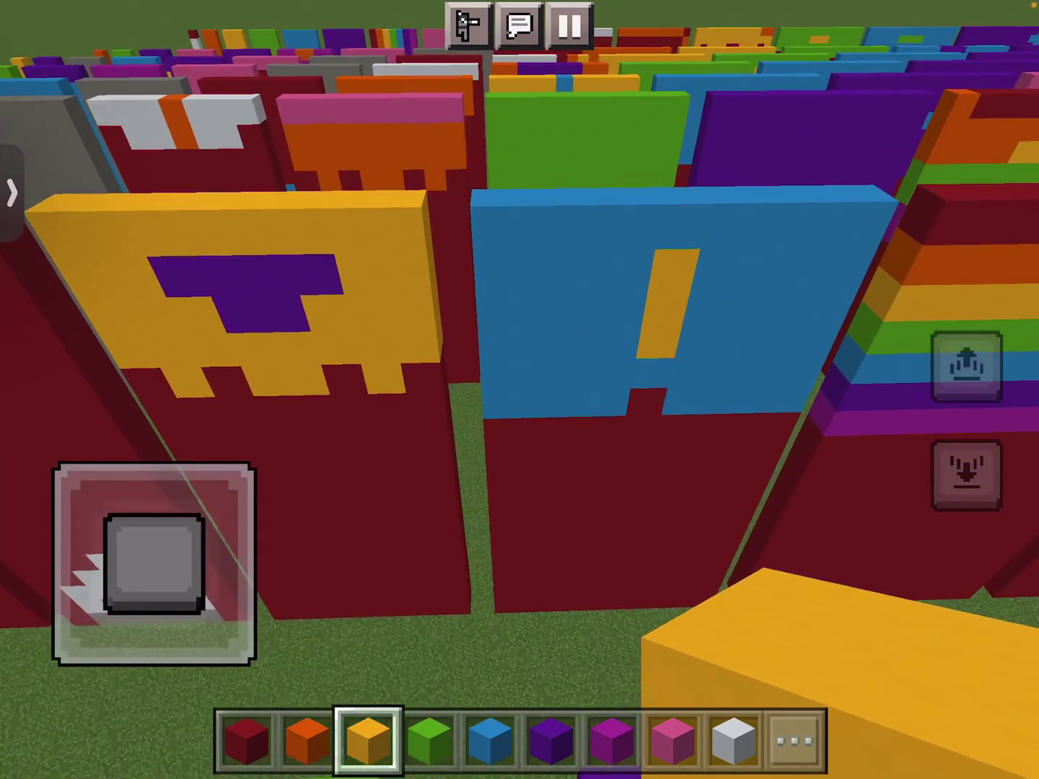
pyautogui.moveTo(192, 571)
pyautogui.mouseDown()
pyautogui.moveTo(186, 601)
pyautogui.moveTo(202, 545)
pyautogui.mouseUp()
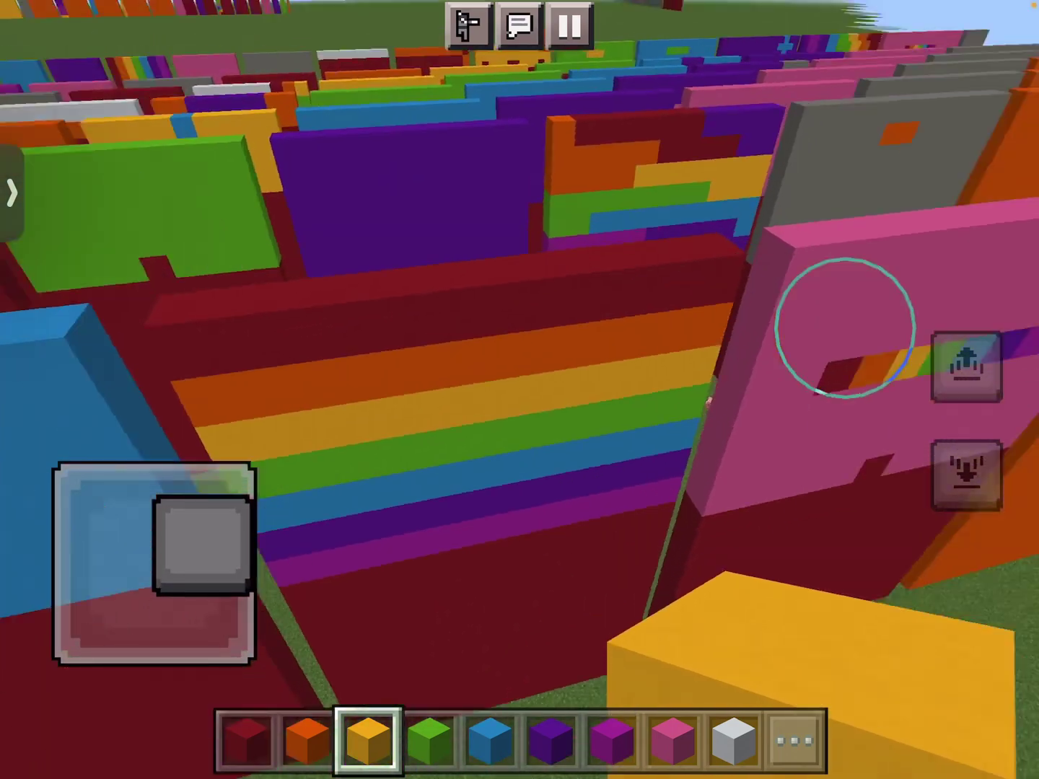
pyautogui.moveTo(844, 327)
pyautogui.mouseDown()
pyautogui.moveTo(884, 331)
pyautogui.moveTo(849, 366)
pyautogui.moveTo(806, 350)
pyautogui.mouseUp()
# Pass the pink banner and face the orange wall with the yellow-pink banner.
pyautogui.moveTo(201, 544)
pyautogui.mouseDown()
pyautogui.moveTo(186, 608)
pyautogui.moveTo(204, 564)
pyautogui.mouseUp()
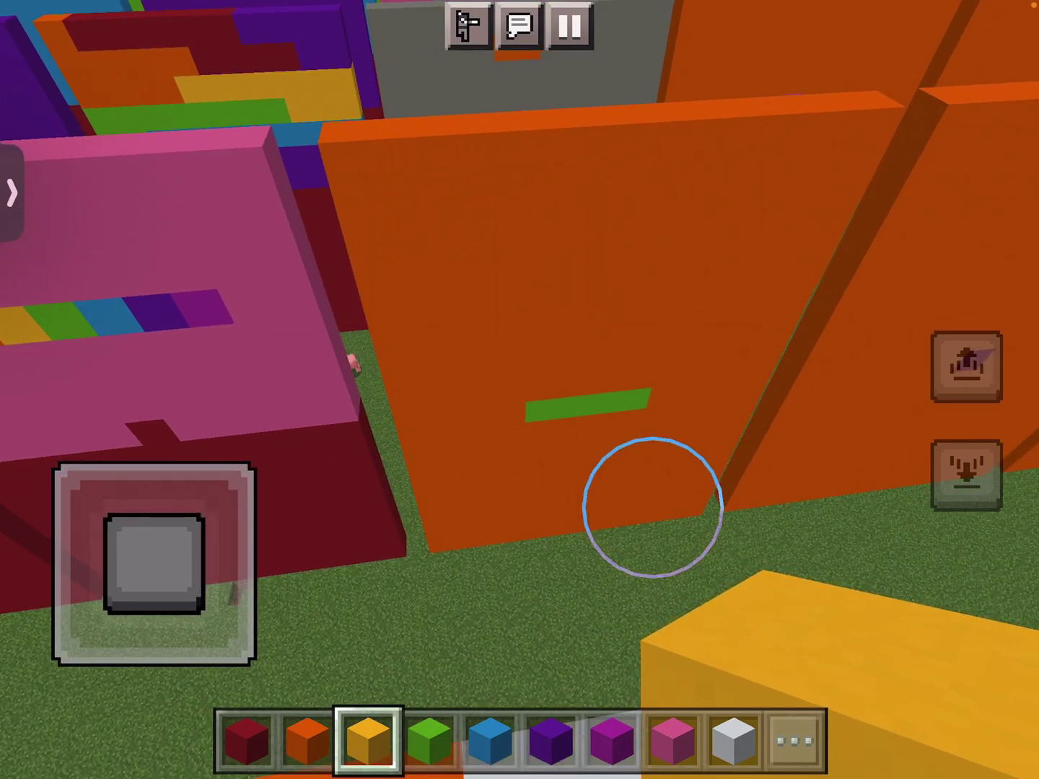
pyautogui.moveTo(652, 507); pyautogui.dragTo(640, 618)
pyautogui.moveTo(154, 564); pyautogui.dragTo(188, 523)
pyautogui.moveTo(768, 527); pyautogui.dragTo(740, 495)
pyautogui.moveTo(213, 479); pyautogui.dragTo(214, 480)
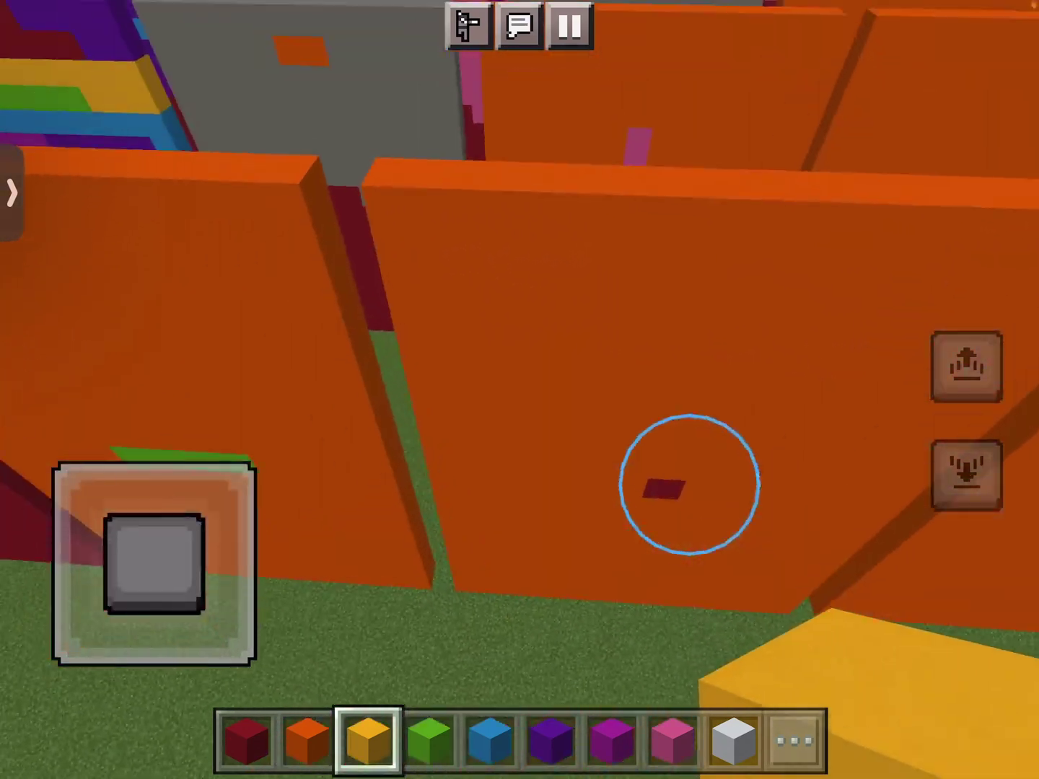
pyautogui.moveTo(736, 526); pyautogui.dragTo(831, 541)
pyautogui.moveTo(226, 543); pyautogui.dragTo(230, 492)
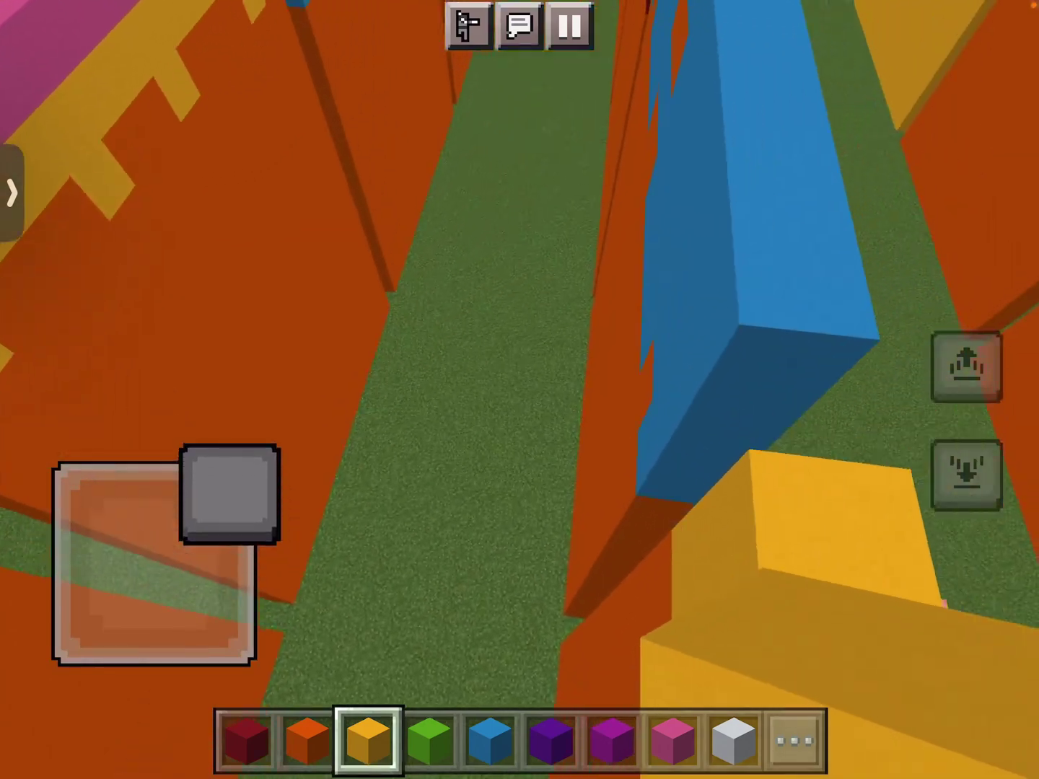
pyautogui.moveTo(652, 476)
pyautogui.mouseDown()
pyautogui.moveTo(676, 444)
pyautogui.moveTo(812, 503)
pyautogui.mouseUp()
# Walk to the blue banner wall, then move close to the rainbow banner wall.
pyautogui.click(221, 497)
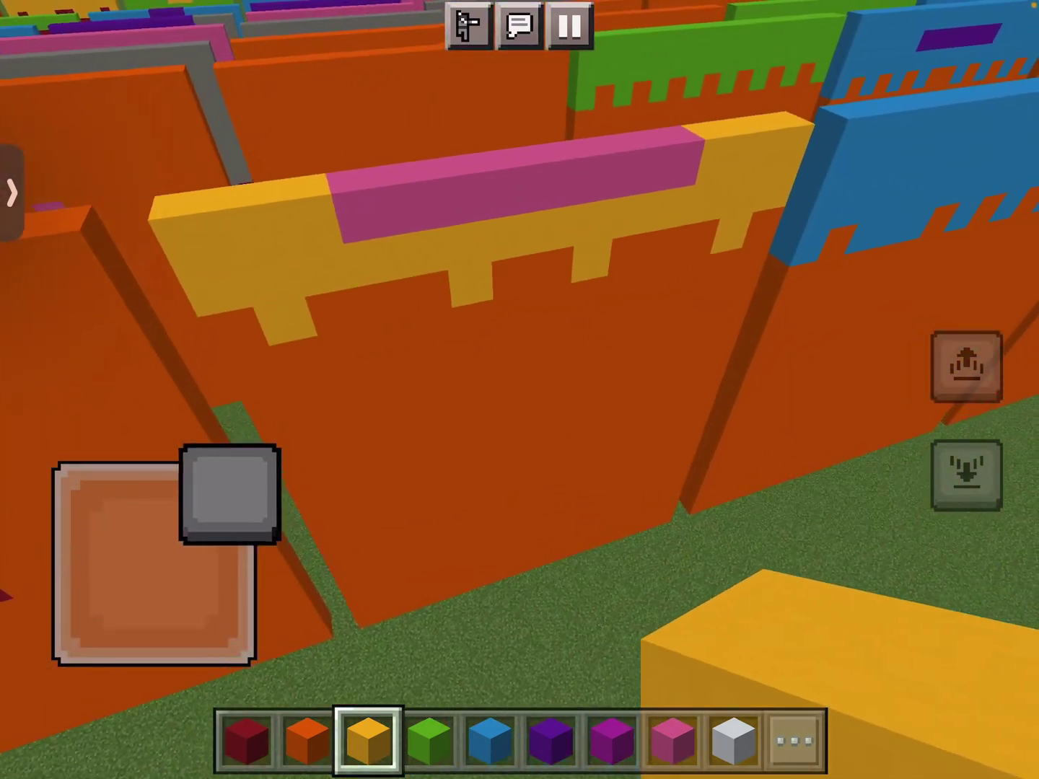
pyautogui.moveTo(698, 528); pyautogui.dragTo(719, 545)
pyautogui.moveTo(229, 493)
pyautogui.mouseDown()
pyautogui.moveTo(203, 602)
pyautogui.moveTo(155, 565)
pyautogui.mouseUp()
pyautogui.moveTo(519, 567); pyautogui.dragTo(674, 559)
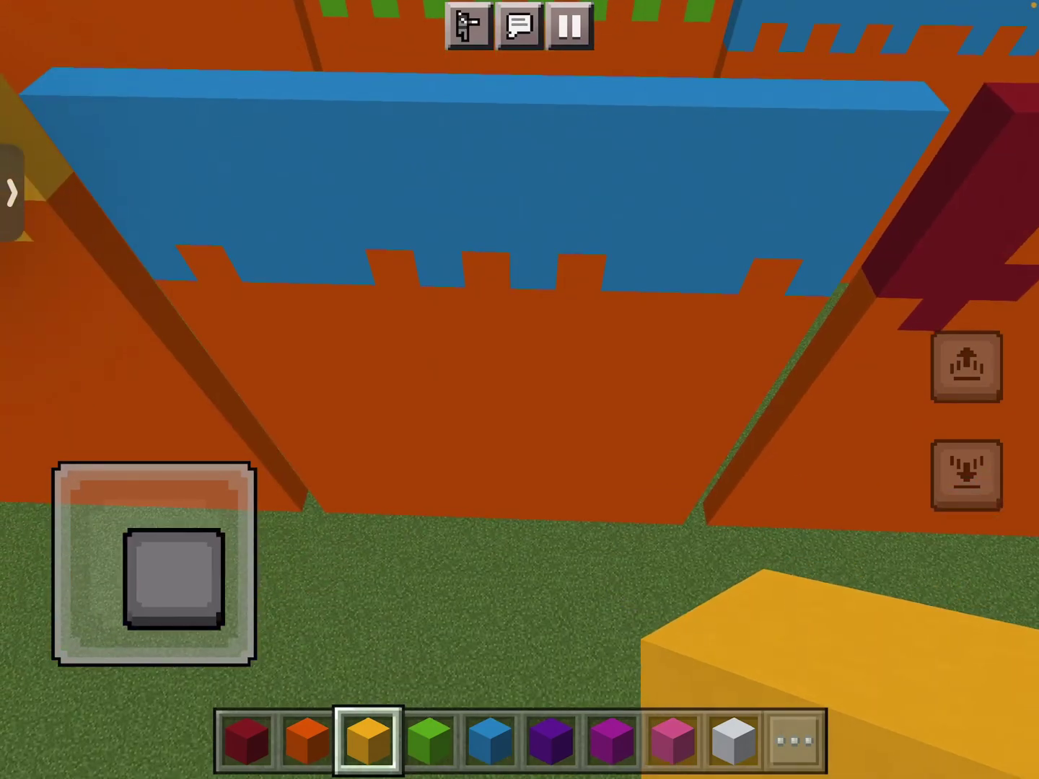
pyautogui.moveTo(173, 579); pyautogui.dragTo(157, 461)
pyautogui.moveTo(731, 561); pyautogui.dragTo(682, 557)
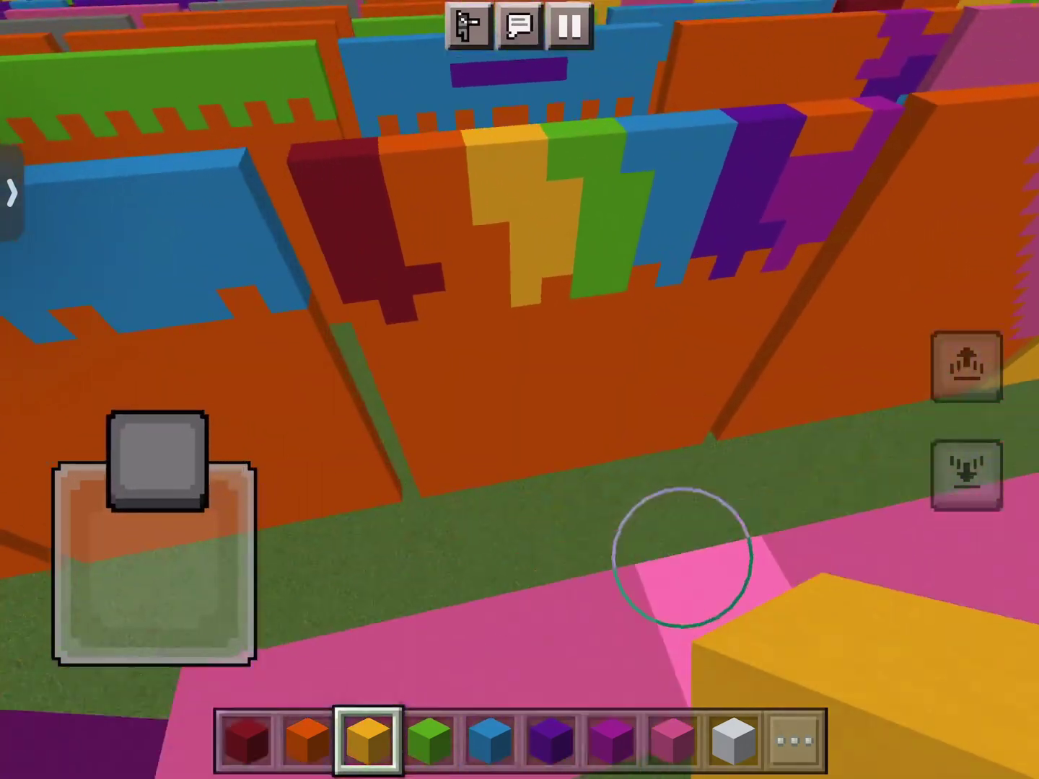
pyautogui.moveTo(158, 460)
pyautogui.mouseDown()
pyautogui.moveTo(155, 563)
pyautogui.moveTo(192, 594)
pyautogui.moveTo(155, 563)
pyautogui.moveTo(207, 491)
pyautogui.mouseUp()
# Turn past the pink and orange walls to face the yellow wall.
pyautogui.moveTo(649, 548); pyautogui.dragTo(694, 552)
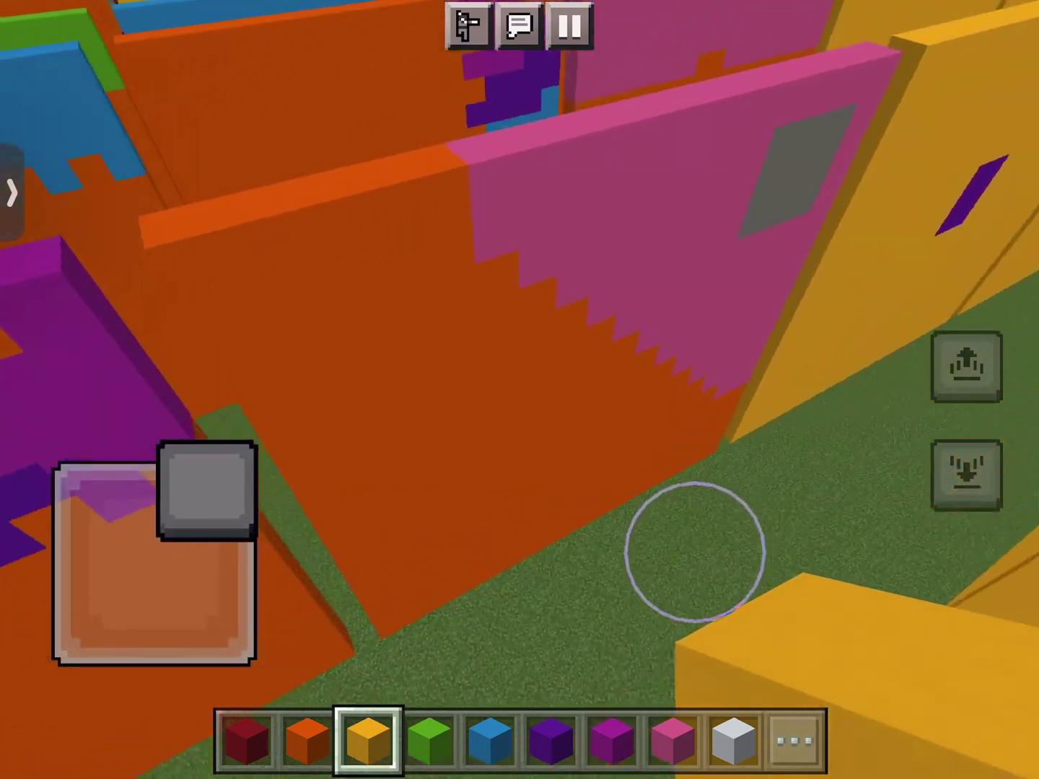
pyautogui.moveTo(207, 492); pyautogui.dragTo(199, 614)
pyautogui.moveTo(694, 552); pyautogui.dragTo(659, 548)
pyautogui.moveTo(153, 563); pyautogui.dragTo(226, 545)
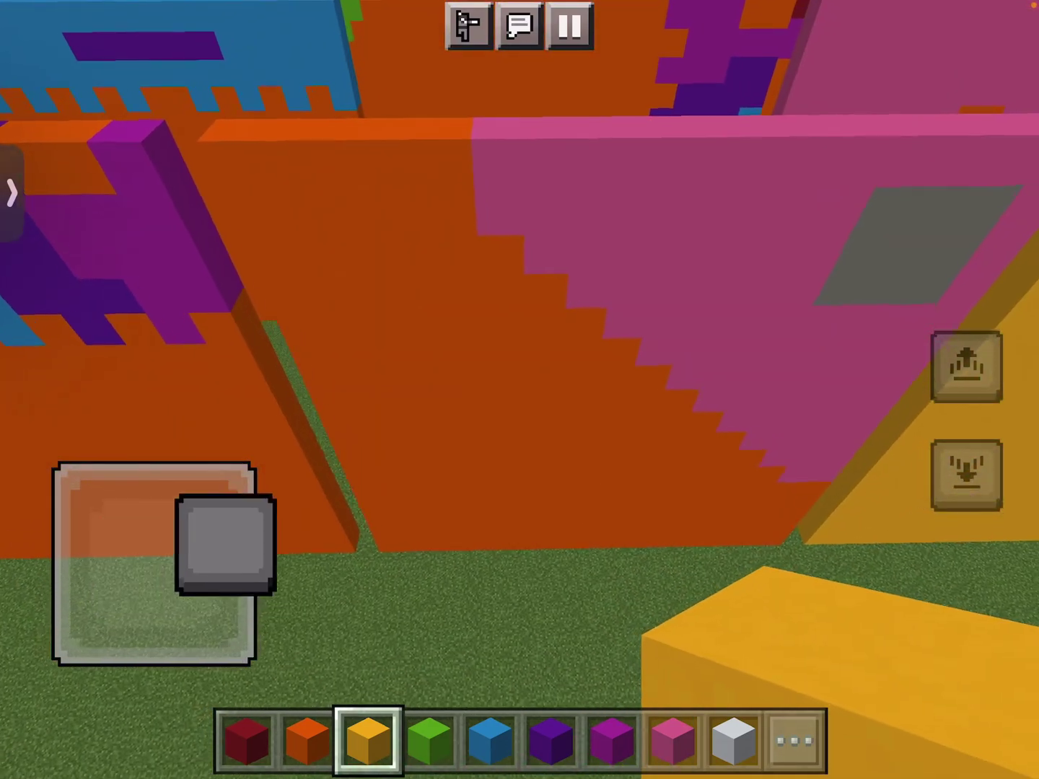
pyautogui.moveTo(712, 575); pyautogui.dragTo(659, 551)
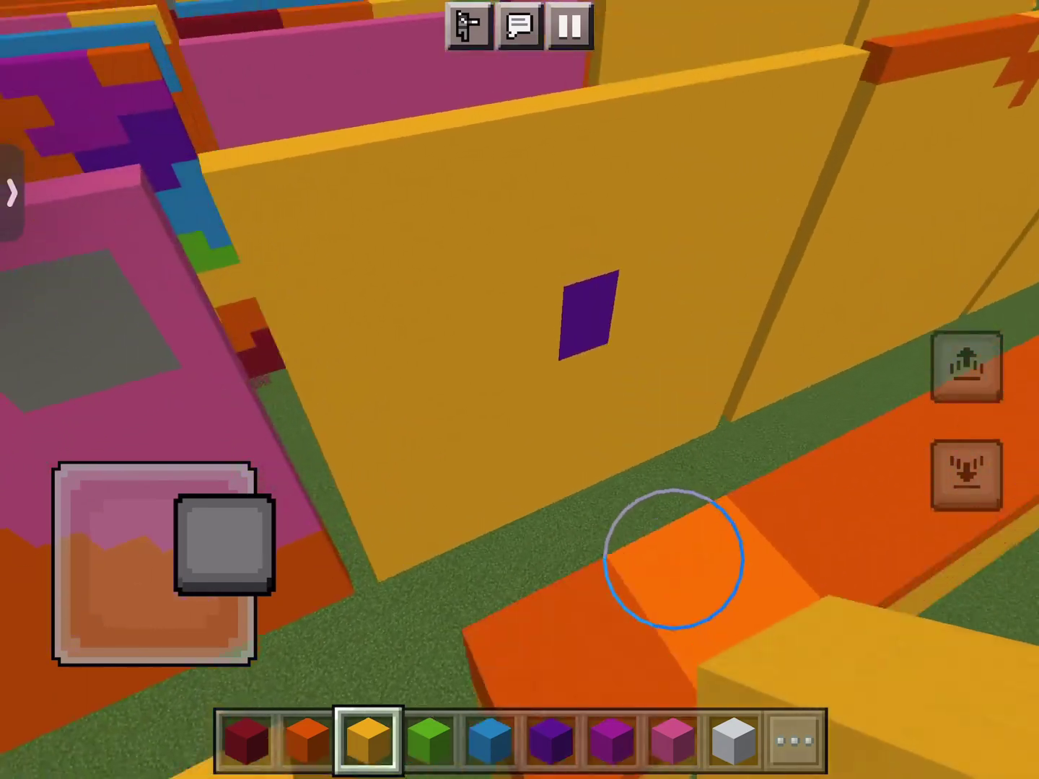
pyautogui.moveTo(226, 544); pyautogui.dragTo(226, 545)
# Step off the orange ledge toward the yellow wall and walk past the green ledge.
pyautogui.moveTo(154, 563); pyautogui.dragTo(185, 464)
pyautogui.moveTo(659, 550); pyautogui.dragTo(684, 586)
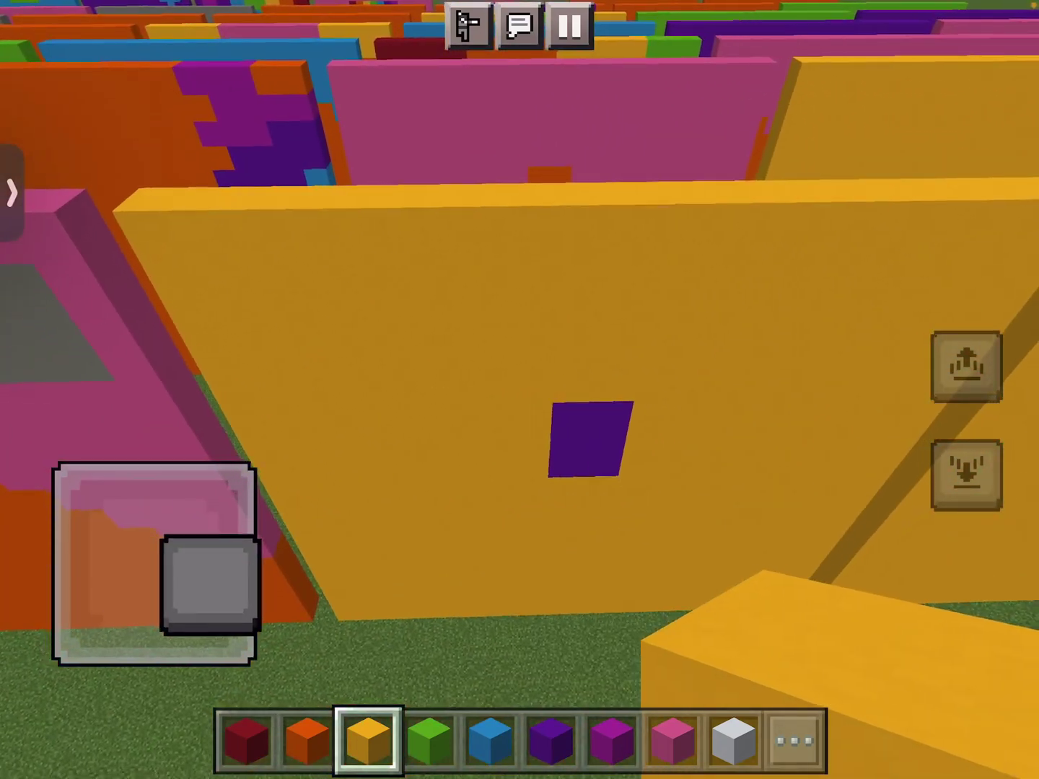
pyautogui.moveTo(209, 585); pyautogui.dragTo(208, 476)
pyautogui.moveTo(659, 571); pyautogui.dragTo(698, 570)
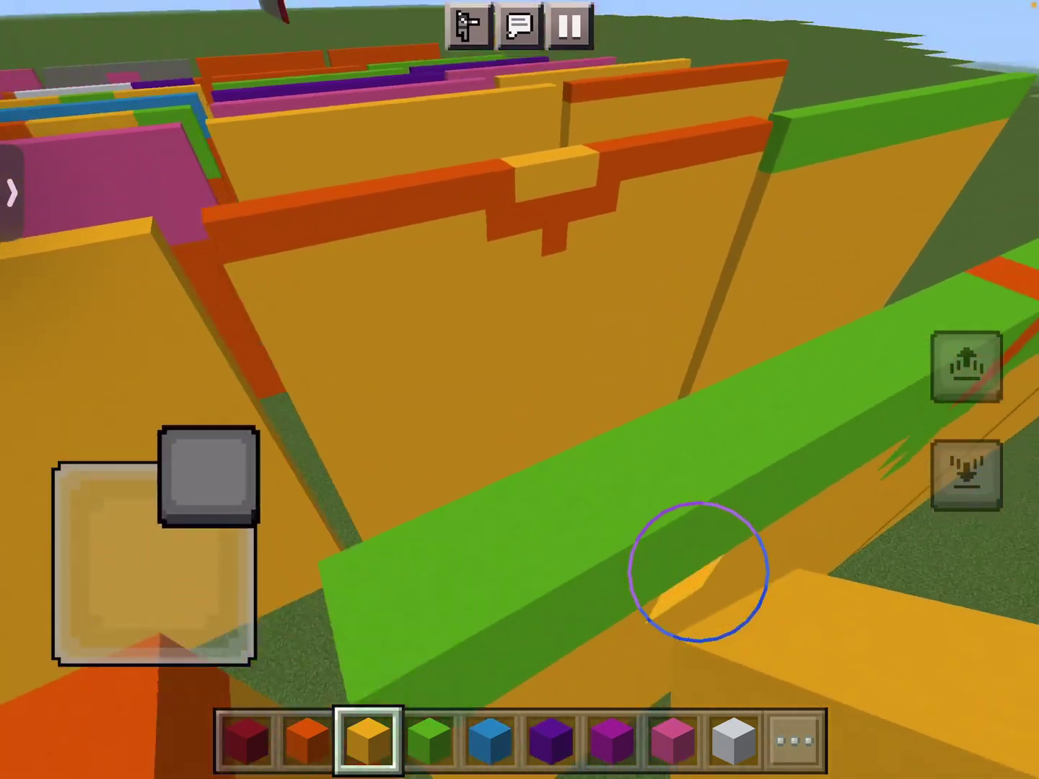
pyautogui.moveTo(208, 476); pyautogui.dragTo(208, 477)
pyautogui.moveTo(698, 570)
pyautogui.mouseDown()
pyautogui.moveTo(655, 584)
pyautogui.moveTo(658, 557)
pyautogui.mouseUp()
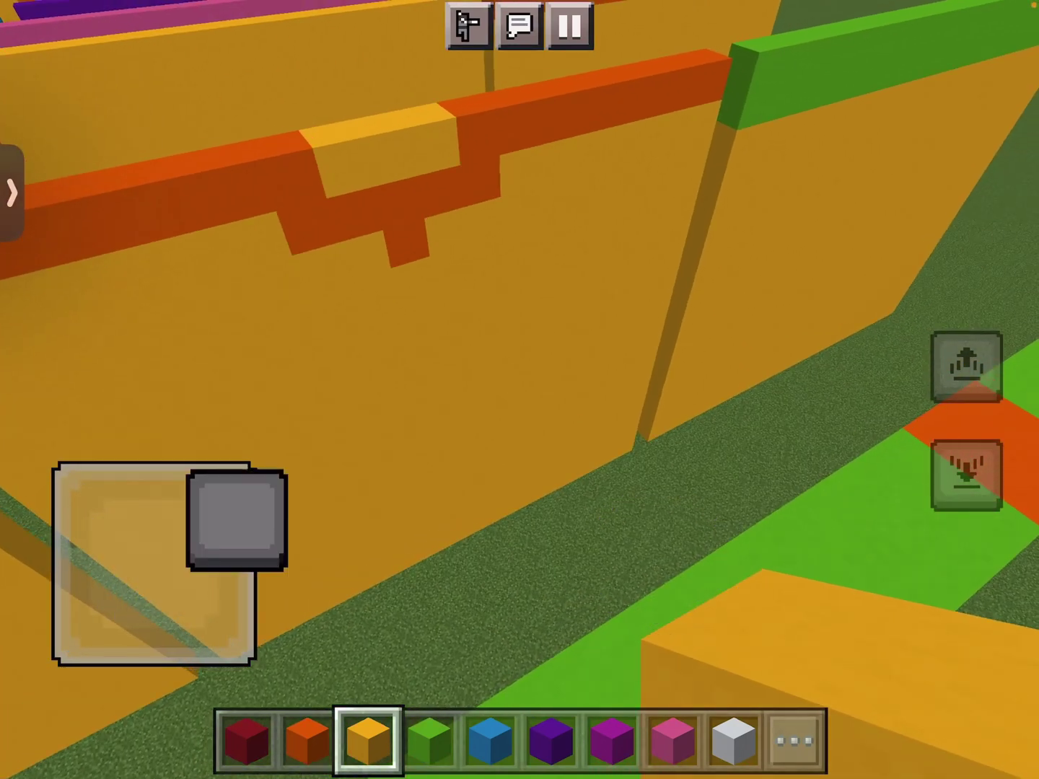
# Turn left into the long grass corridor and walk along it to the far end.
pyautogui.moveTo(237, 519); pyautogui.dragTo(198, 468)
pyautogui.moveTo(696, 557)
pyautogui.mouseDown()
pyautogui.moveTo(608, 591)
pyautogui.moveTo(714, 533)
pyautogui.moveTo(663, 516)
pyautogui.mouseUp()
pyautogui.moveTo(154, 564)
pyautogui.mouseDown()
pyautogui.moveTo(180, 497)
pyautogui.moveTo(156, 460)
pyautogui.mouseUp()
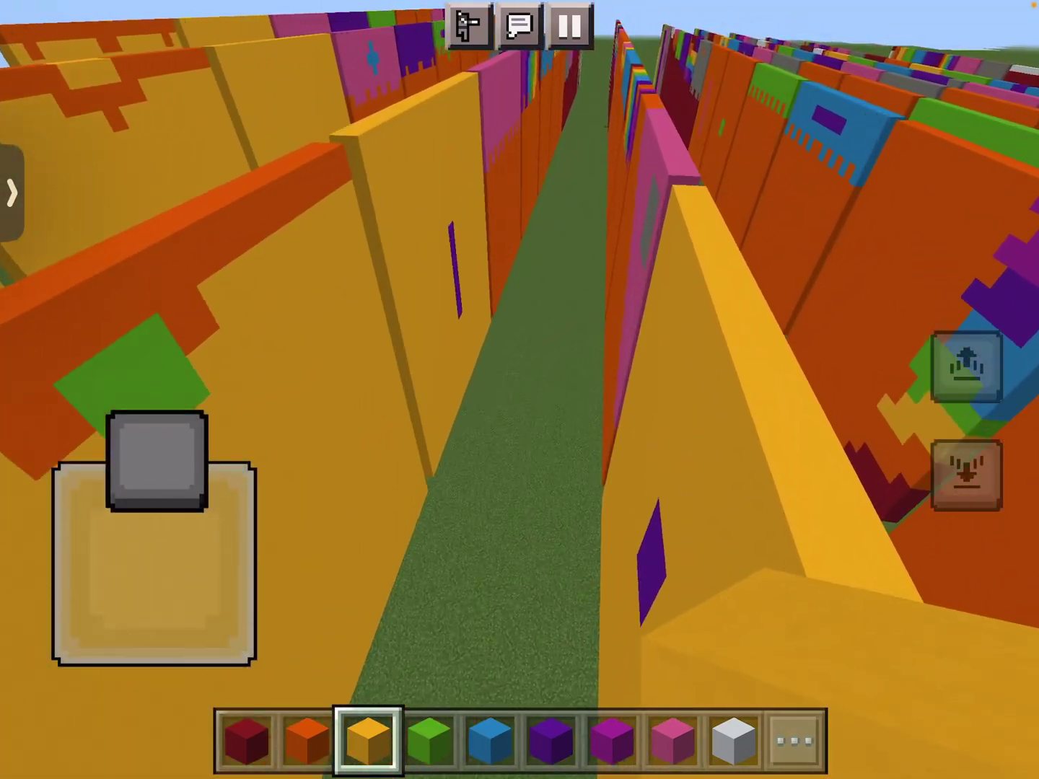
pyautogui.moveTo(161, 461); pyautogui.dragTo(169, 461)
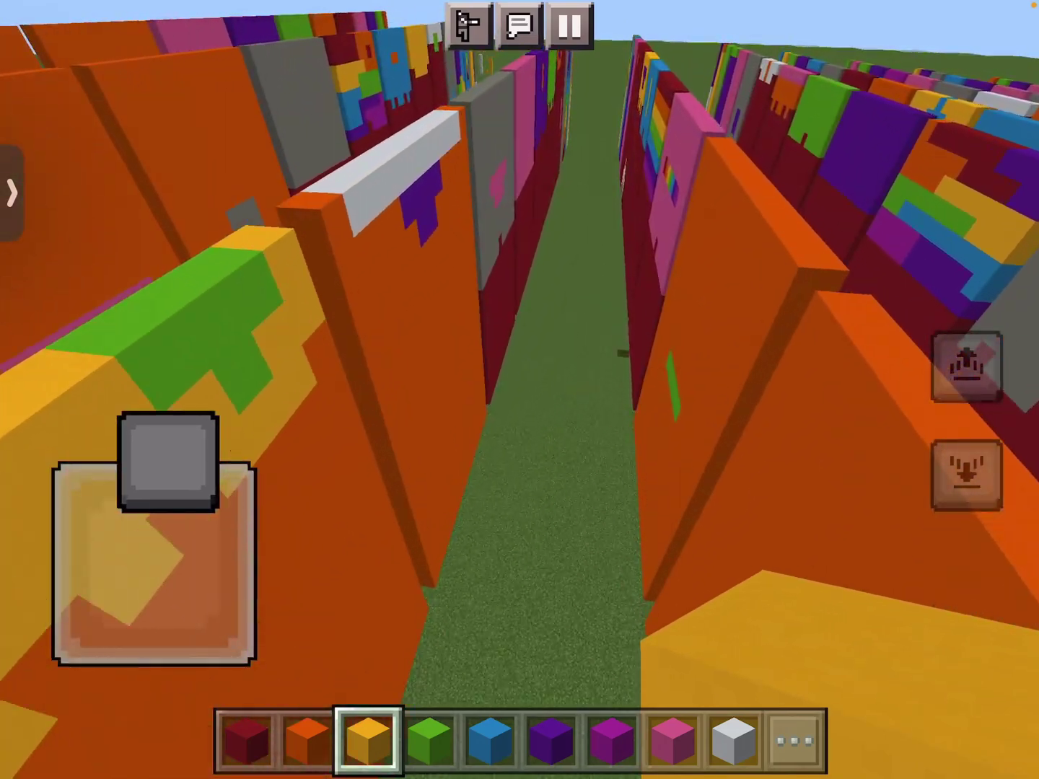
pyautogui.moveTo(169, 461); pyautogui.dragTo(162, 461)
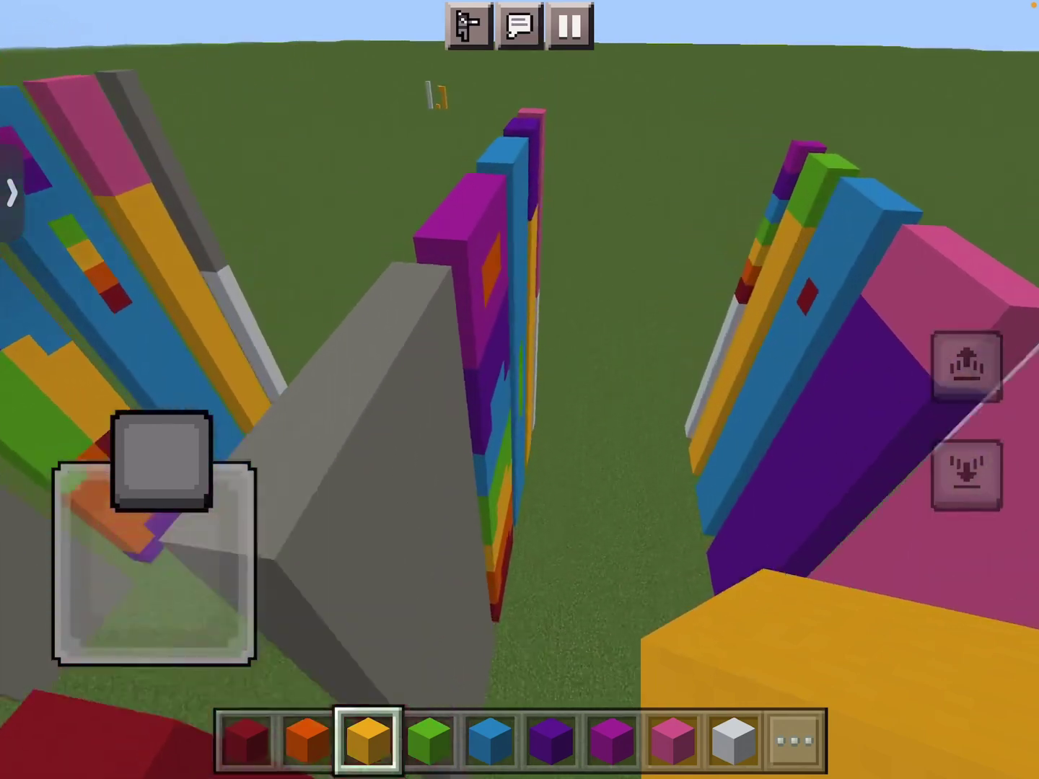
# Face the blue wall, then move among the pillars toward the pink pillar with the blue cross.
pyautogui.moveTo(580, 482); pyautogui.dragTo(682, 505)
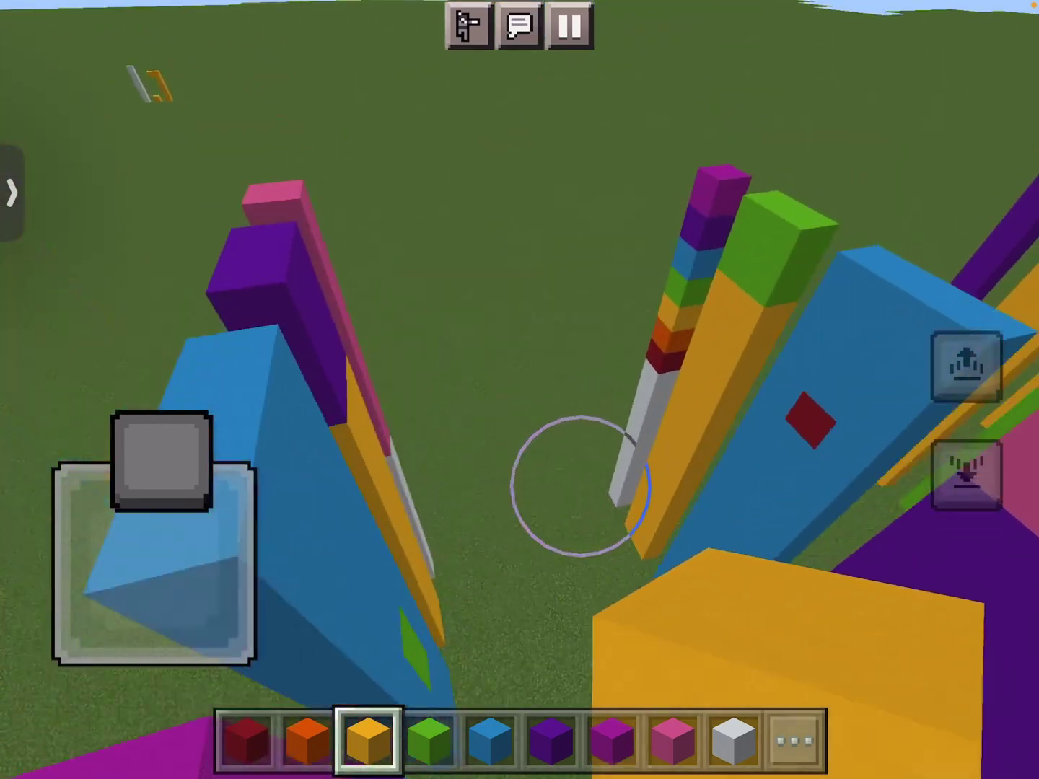
pyautogui.moveTo(161, 460); pyautogui.dragTo(162, 457)
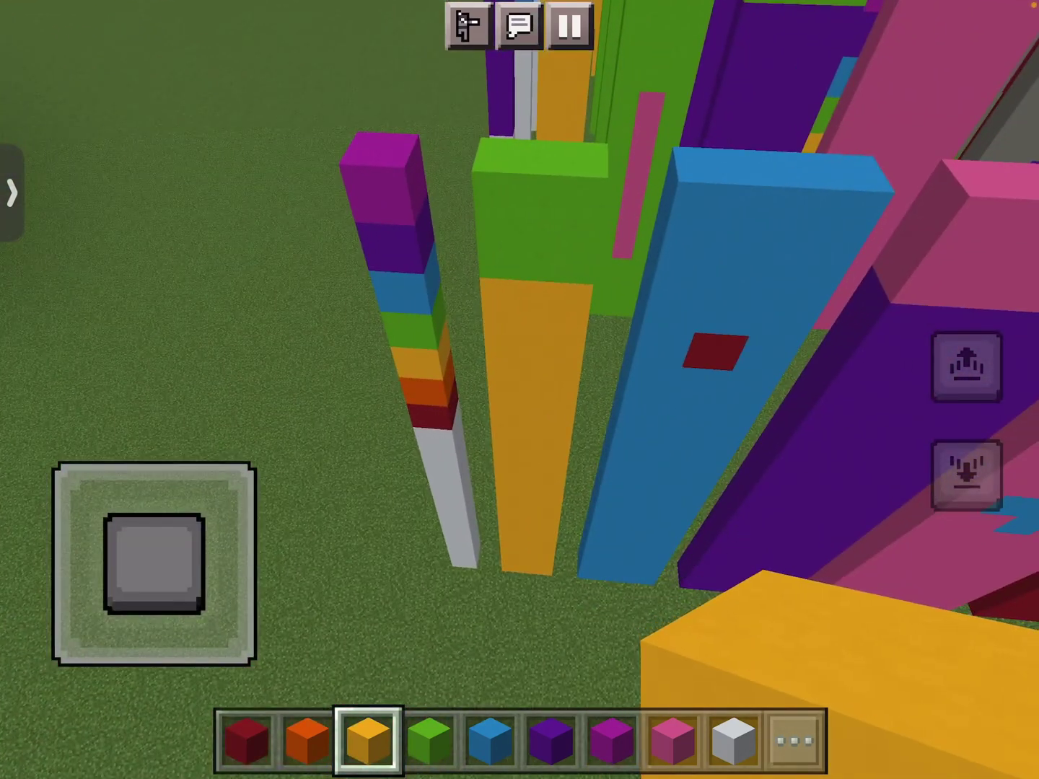
pyautogui.moveTo(203, 515); pyautogui.dragTo(153, 610)
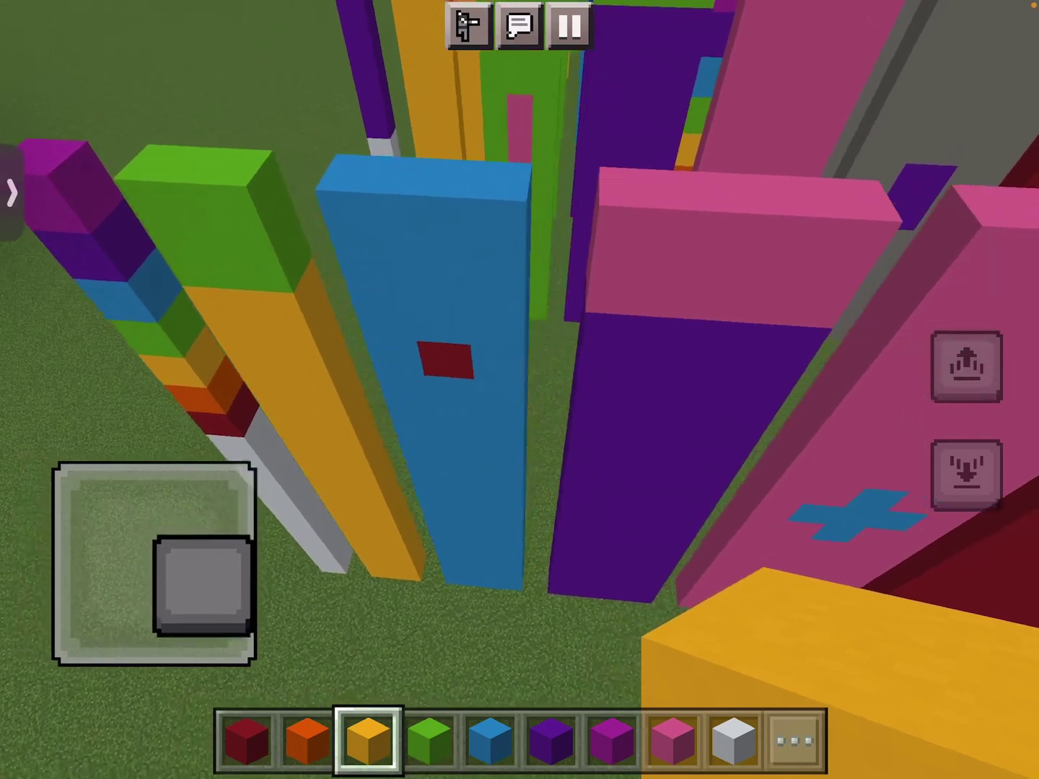
pyautogui.moveTo(220, 572)
pyautogui.mouseDown()
pyautogui.moveTo(153, 563)
pyautogui.moveTo(215, 561)
pyautogui.mouseUp()
pyautogui.moveTo(619, 512); pyautogui.dragTo(731, 512)
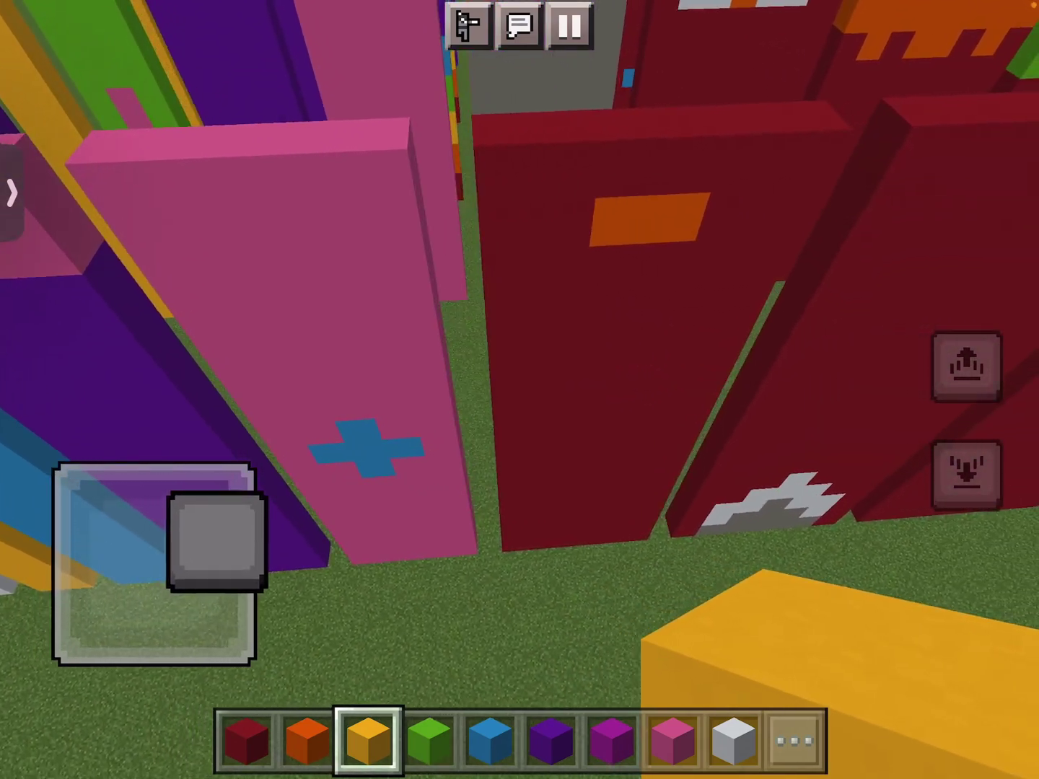
# Sidestep over to the yellow-and-purple pillar and turn toward the blue pillar.
pyautogui.moveTo(213, 540); pyautogui.dragTo(209, 593)
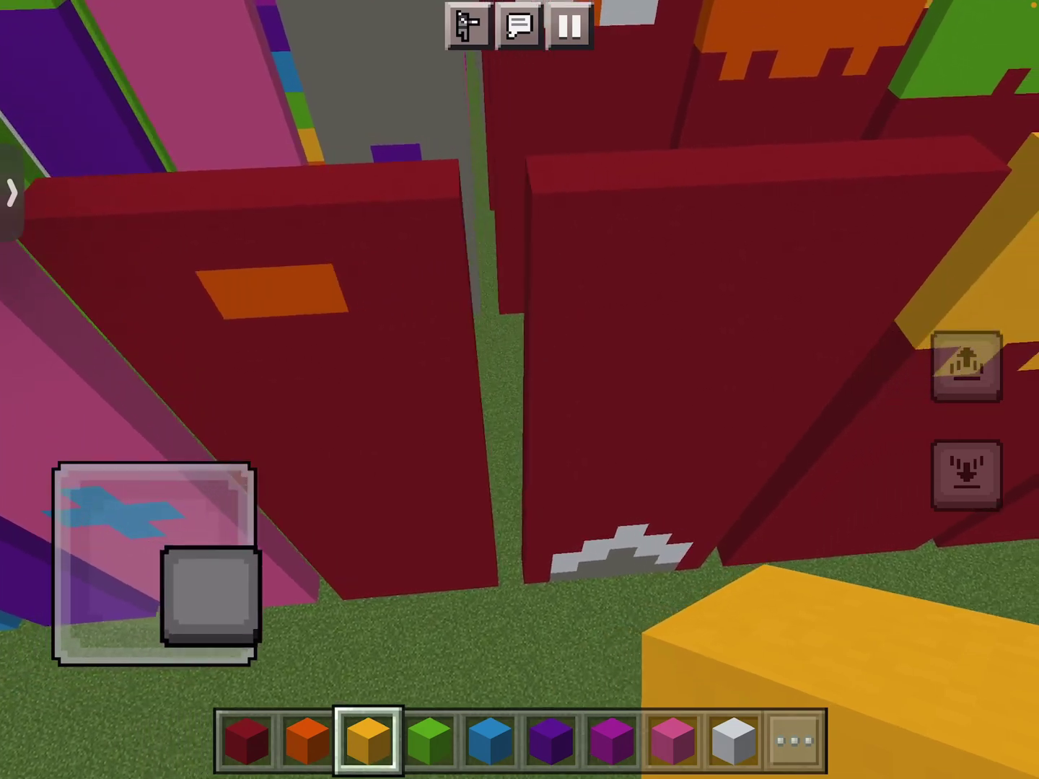
pyautogui.moveTo(155, 564); pyautogui.dragTo(221, 581)
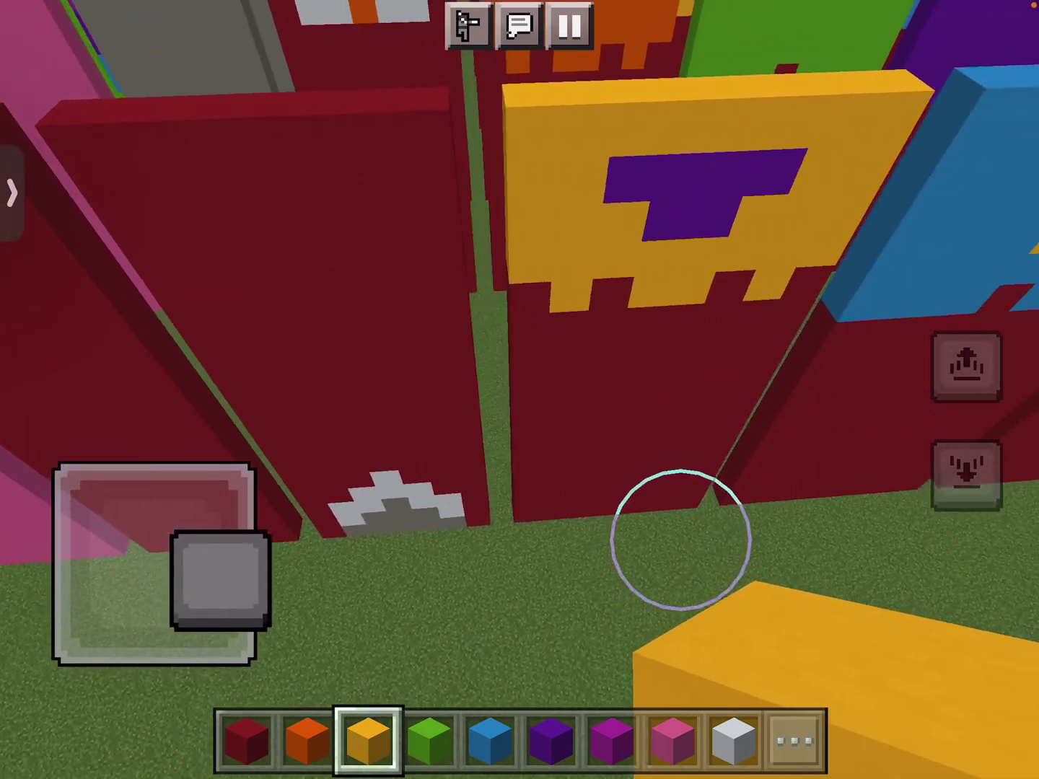
pyautogui.moveTo(679, 538)
pyautogui.mouseDown()
pyautogui.moveTo(670, 540)
pyautogui.moveTo(709, 557)
pyautogui.mouseUp()
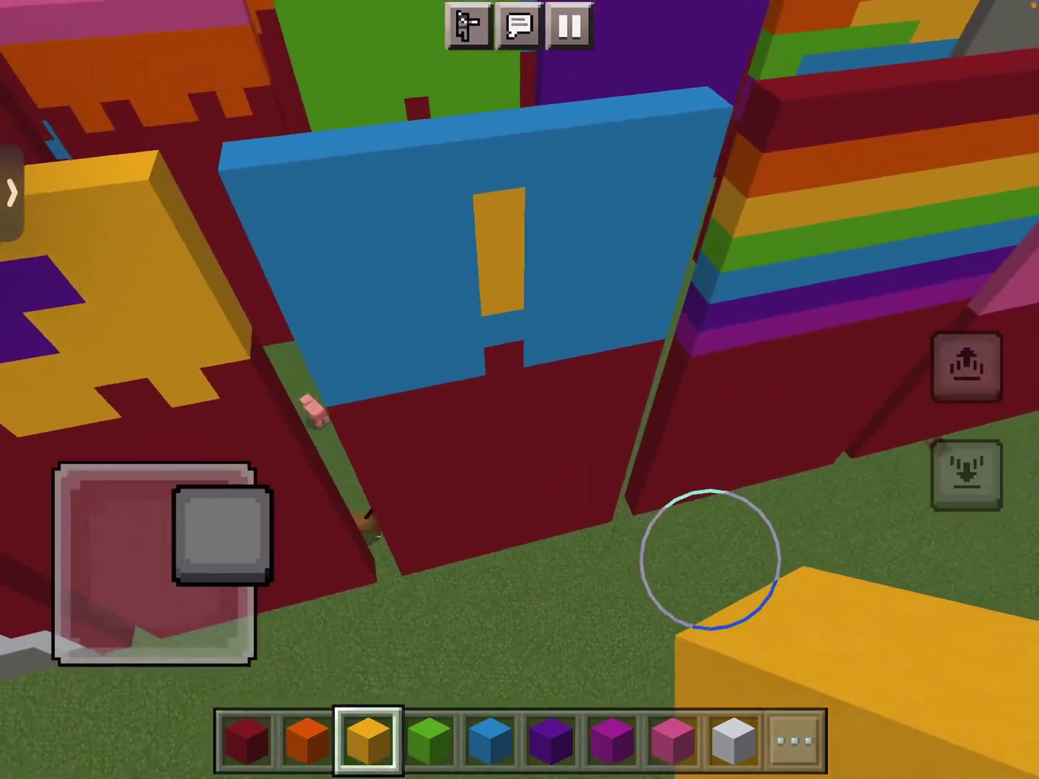
pyautogui.moveTo(212, 528)
pyautogui.mouseDown()
pyautogui.moveTo(154, 565)
pyautogui.moveTo(223, 575)
pyautogui.moveTo(225, 534)
pyautogui.mouseUp()
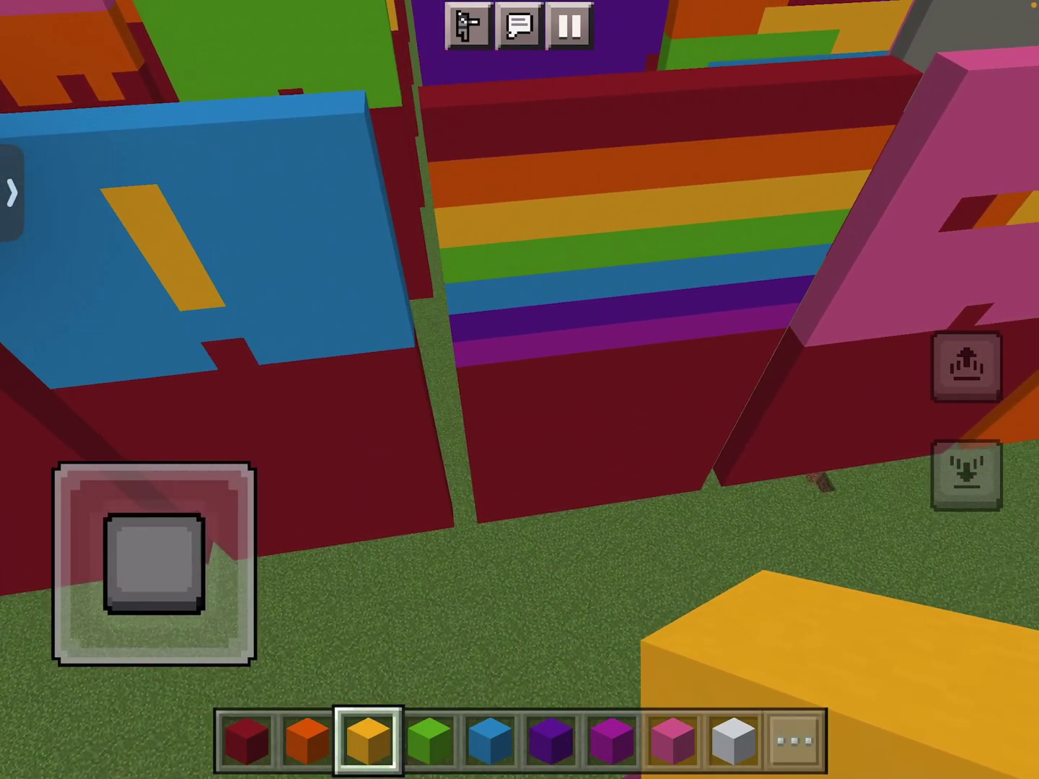
# Pass the pink and grey blocks and the pink wall, then step off the white ledge onto the grass.
pyautogui.moveTo(154, 564); pyautogui.dragTo(227, 552)
pyautogui.moveTo(696, 522)
pyautogui.mouseDown()
pyautogui.moveTo(728, 521)
pyautogui.moveTo(695, 510)
pyautogui.mouseUp()
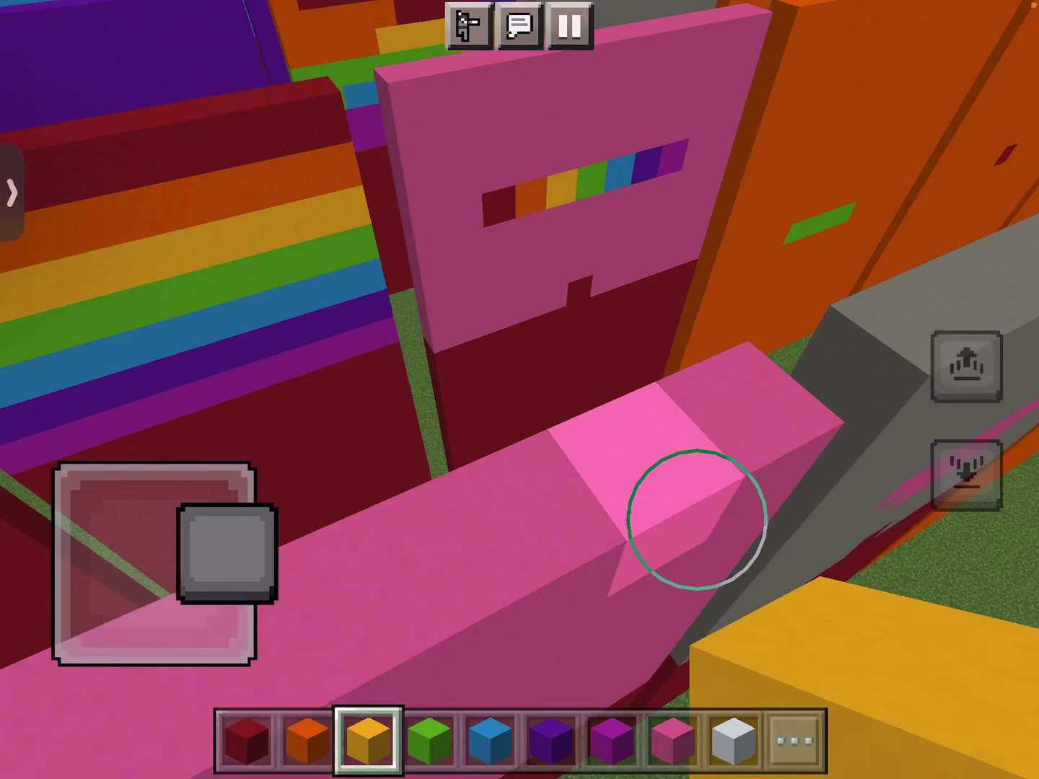
pyautogui.moveTo(227, 552); pyautogui.dragTo(205, 475)
pyautogui.moveTo(695, 511)
pyautogui.mouseDown()
pyautogui.moveTo(663, 524)
pyautogui.moveTo(663, 568)
pyautogui.mouseUp()
pyautogui.moveTo(205, 475); pyautogui.dragTo(206, 475)
pyautogui.moveTo(221, 542)
pyautogui.mouseDown()
pyautogui.moveTo(227, 557)
pyautogui.moveTo(213, 595)
pyautogui.mouseUp()
pyautogui.moveTo(154, 564); pyautogui.dragTo(189, 464)
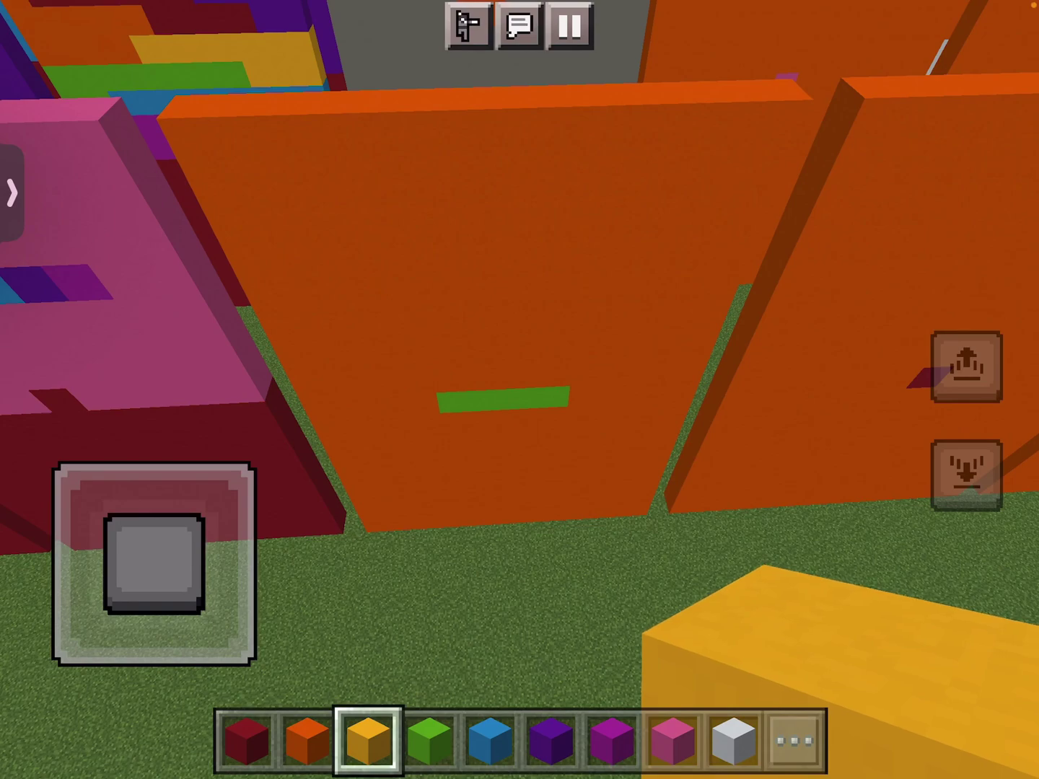
# Step off the yellow ledge and sidestep across the orange walls toward the blue wall.
pyautogui.moveTo(155, 564); pyautogui.dragTo(225, 550)
pyautogui.moveTo(723, 512); pyautogui.dragTo(672, 490)
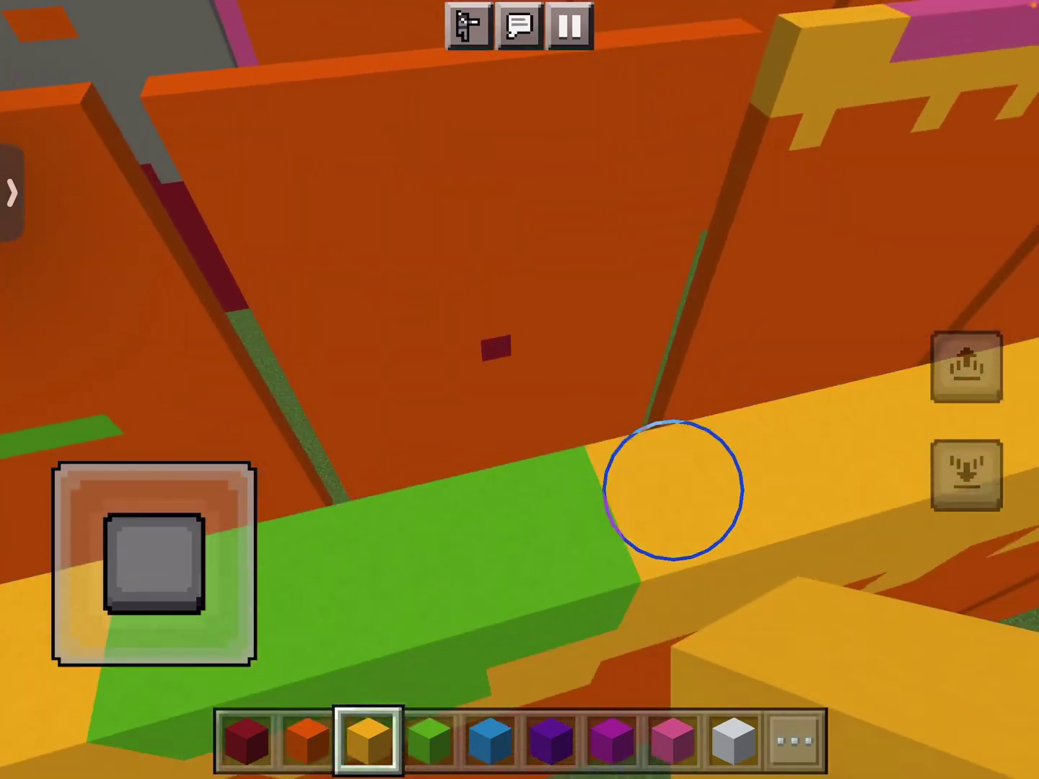
pyautogui.moveTo(154, 564)
pyautogui.mouseDown()
pyautogui.moveTo(176, 459)
pyautogui.moveTo(154, 564)
pyautogui.mouseUp()
pyautogui.moveTo(673, 490); pyautogui.dragTo(675, 511)
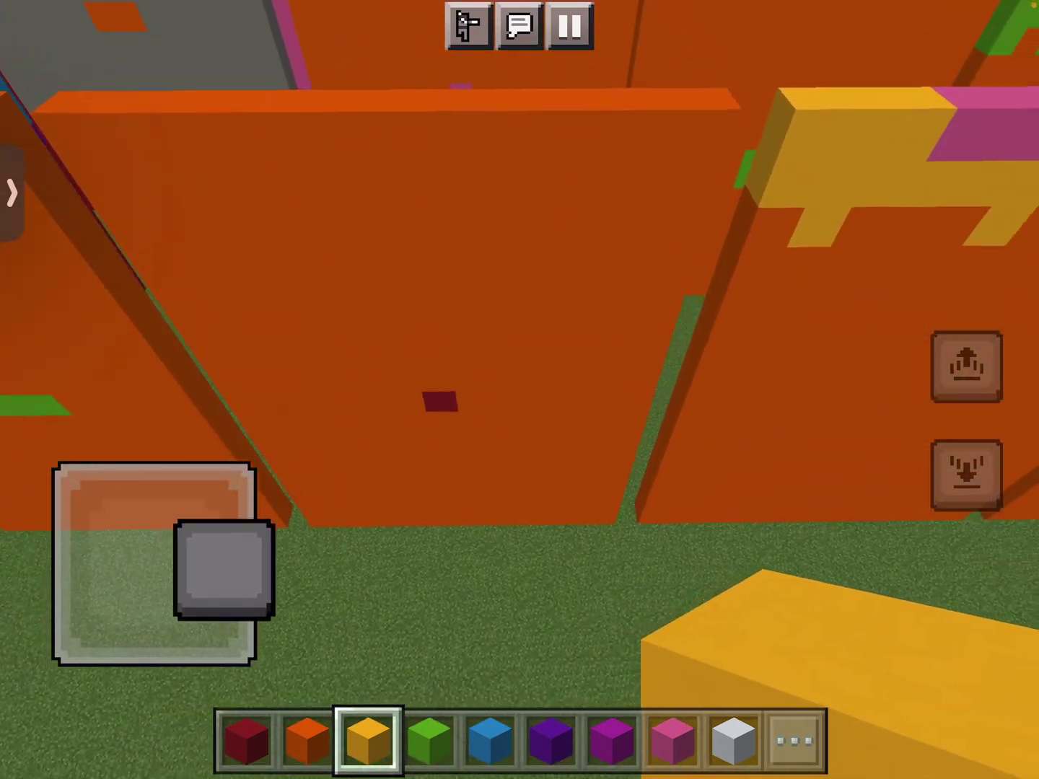
pyautogui.moveTo(223, 571); pyautogui.dragTo(224, 569)
pyautogui.moveTo(154, 564)
pyautogui.mouseDown()
pyautogui.moveTo(224, 559)
pyautogui.moveTo(214, 493)
pyautogui.mouseUp()
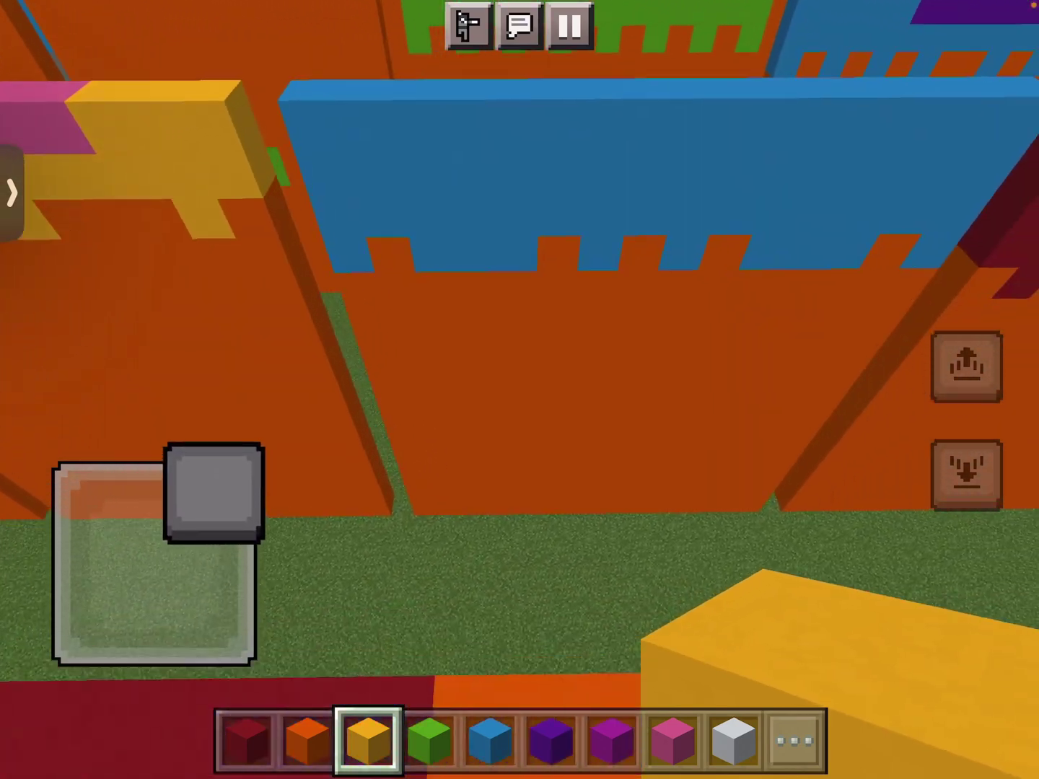
# Sidestep past the blue and rainbow-patterned walls, turning toward the yellow wall.
pyautogui.moveTo(154, 564); pyautogui.dragTo(223, 566)
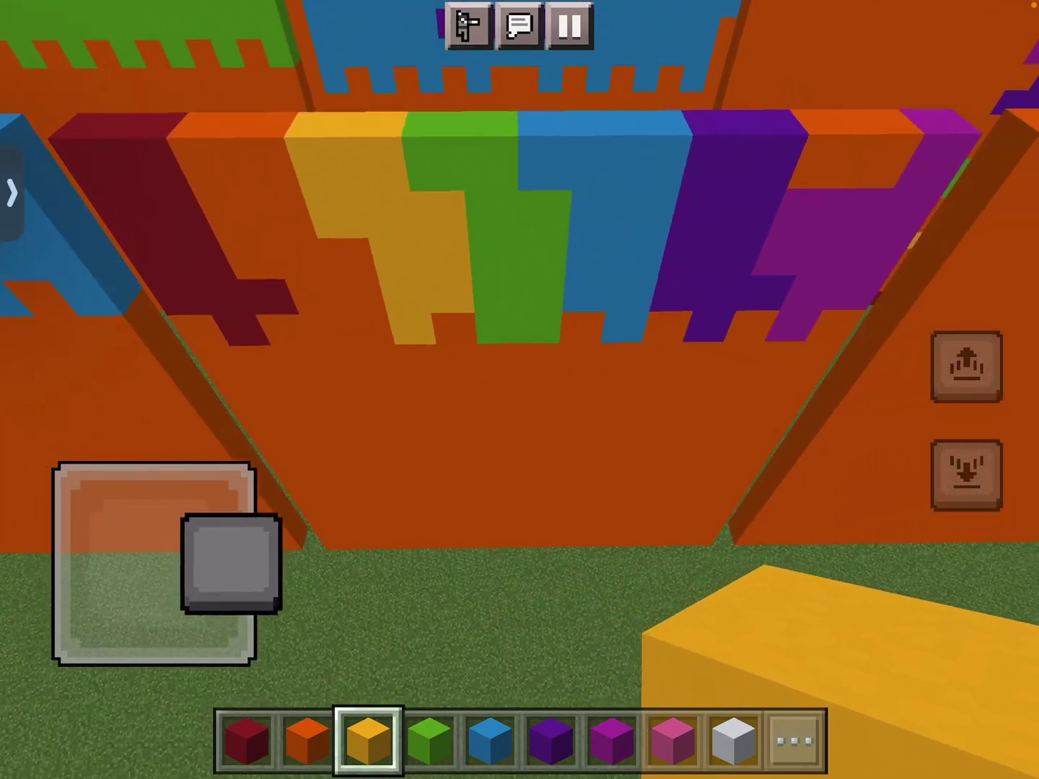
pyautogui.moveTo(223, 566); pyautogui.dragTo(230, 559)
pyautogui.moveTo(619, 480); pyautogui.dragTo(578, 481)
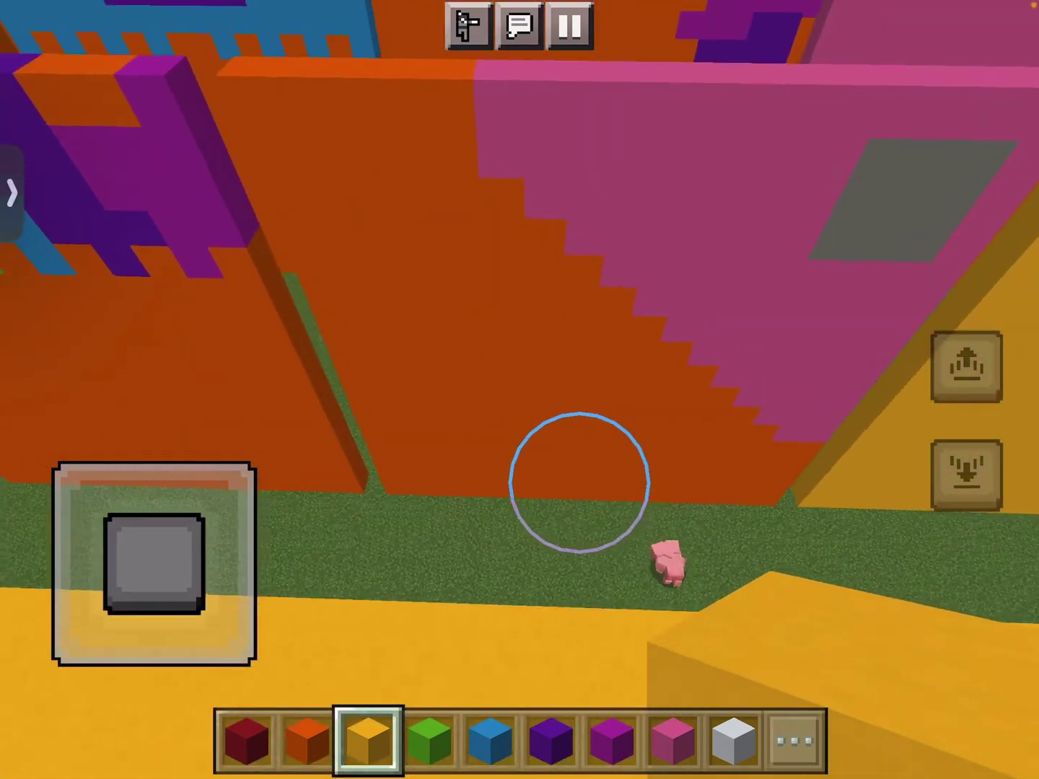
pyautogui.moveTo(643, 528); pyautogui.dragTo(631, 529)
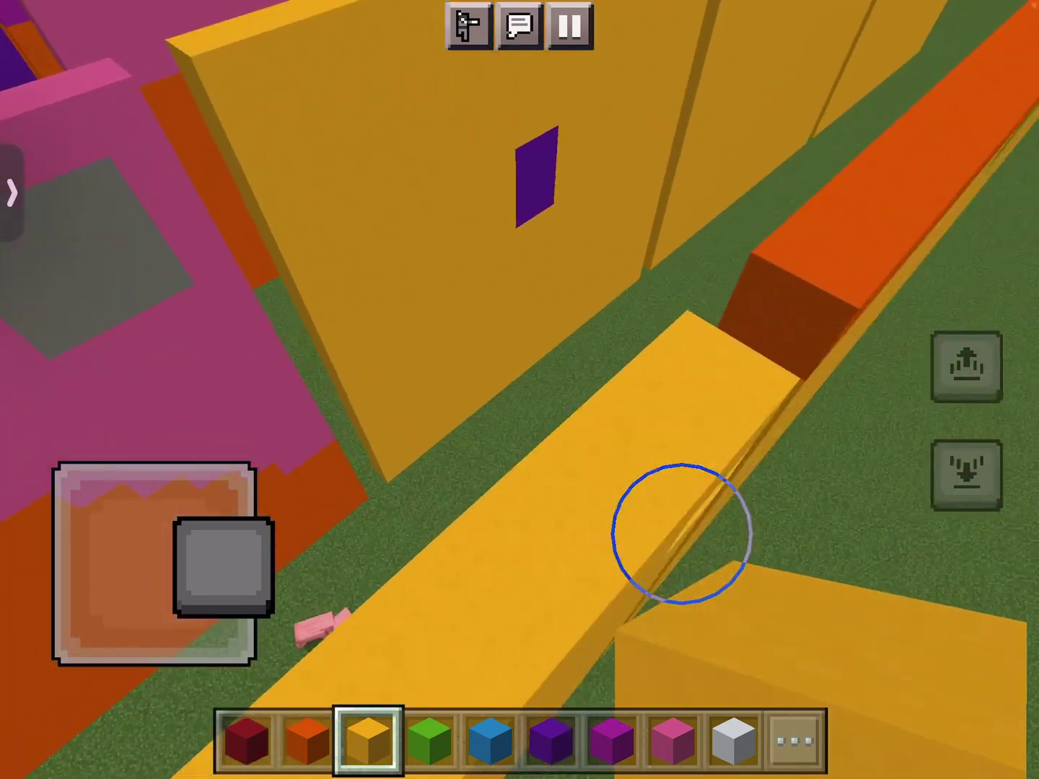
pyautogui.moveTo(225, 567); pyautogui.dragTo(174, 463)
# Walk past the pigs between the yellow walls and face down the long corridor.
pyautogui.moveTo(630, 529); pyautogui.dragTo(644, 545)
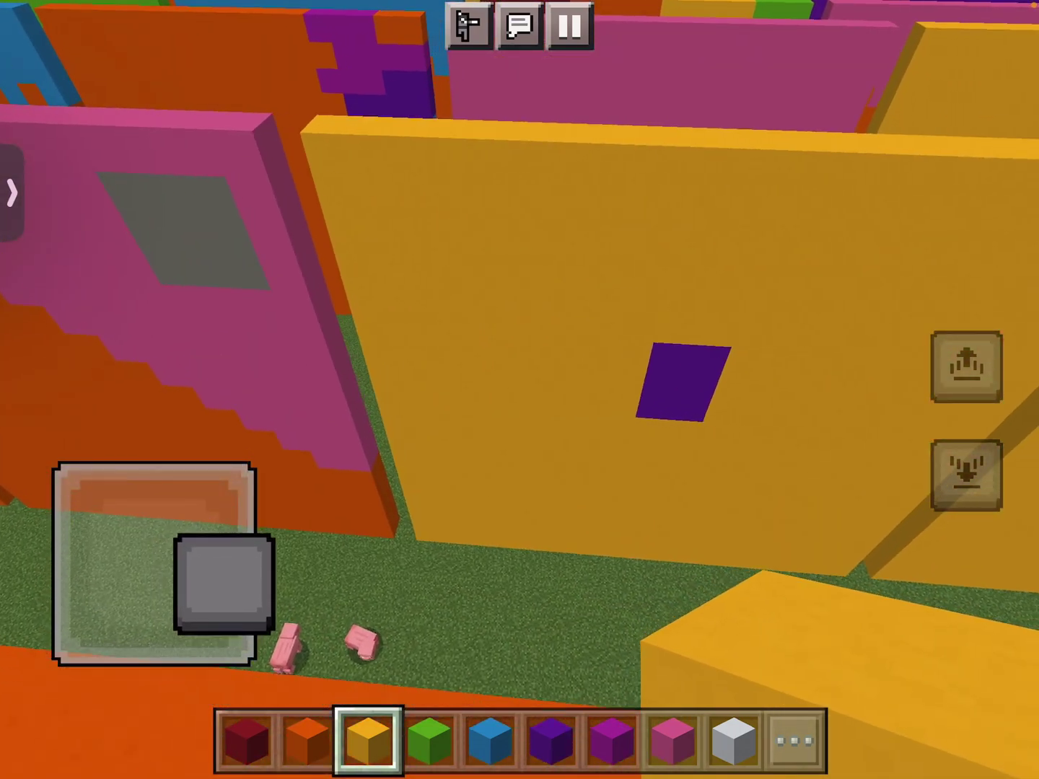
pyautogui.moveTo(224, 583); pyautogui.dragTo(210, 481)
pyautogui.moveTo(635, 508); pyautogui.dragTo(687, 501)
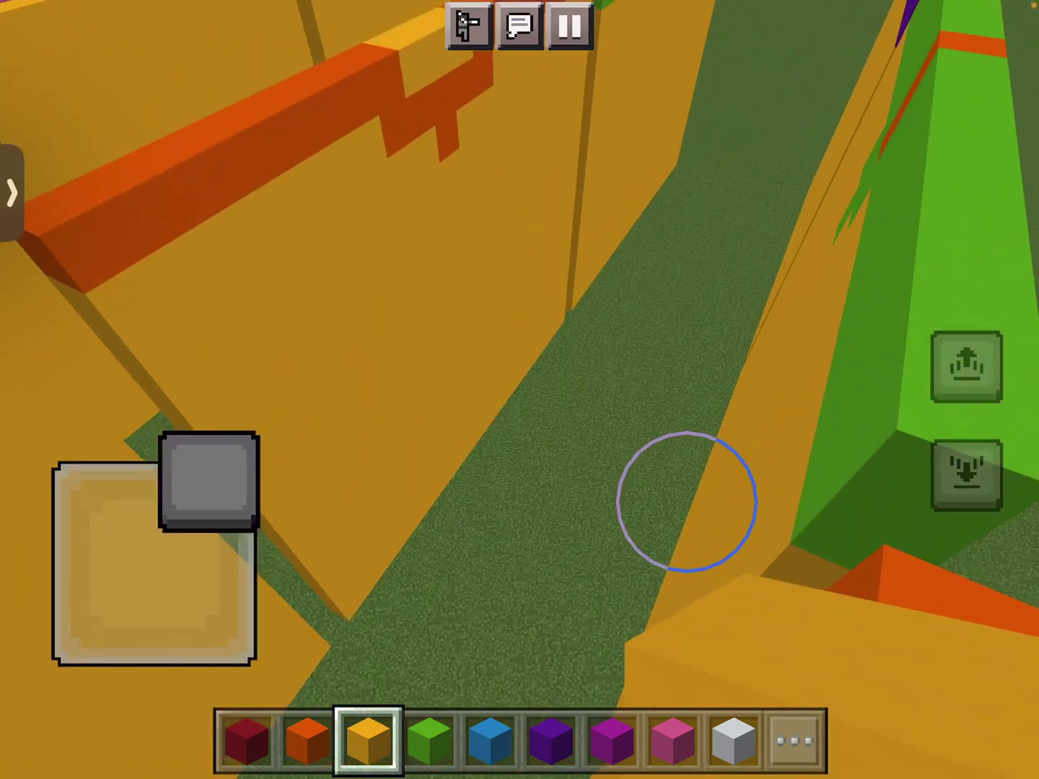
pyautogui.moveTo(209, 482); pyautogui.dragTo(209, 482)
pyautogui.moveTo(686, 502); pyautogui.dragTo(634, 513)
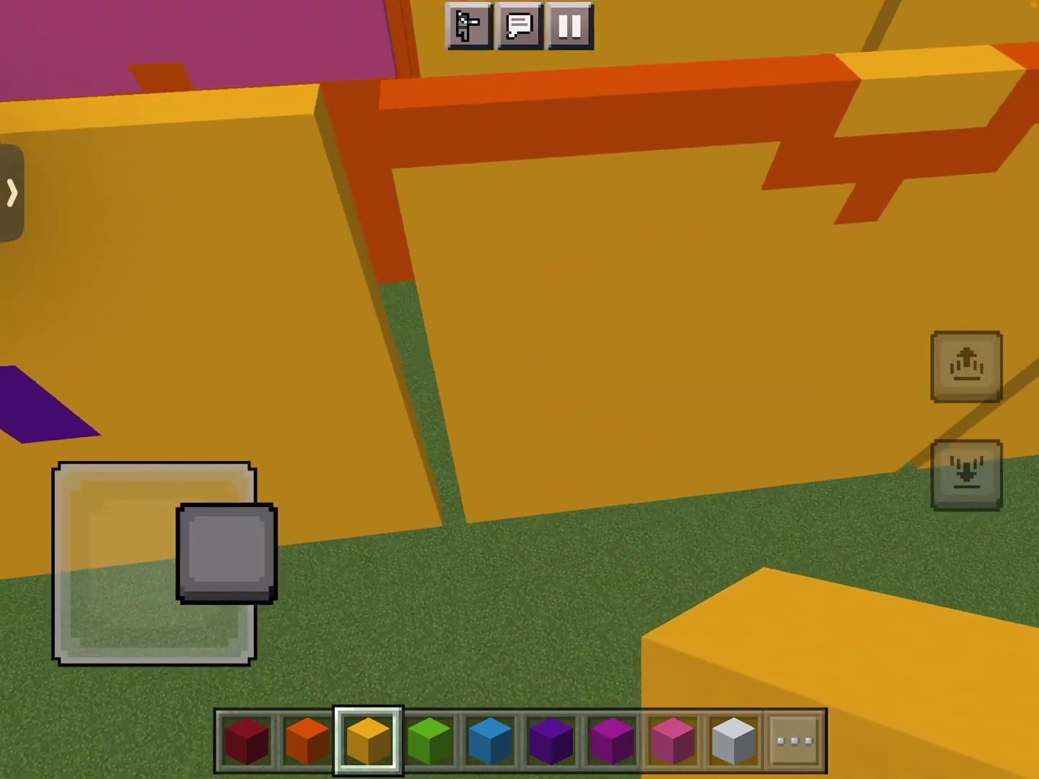
pyautogui.moveTo(226, 553); pyautogui.dragTo(223, 555)
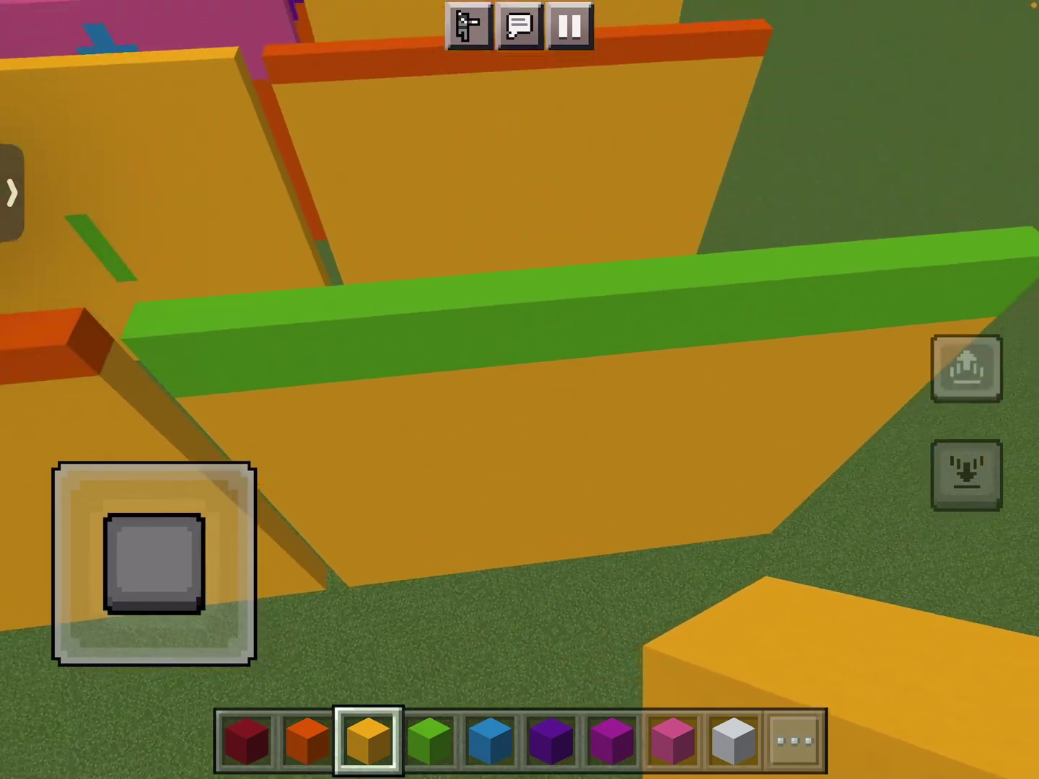
pyautogui.moveTo(155, 565); pyautogui.dragTo(119, 467)
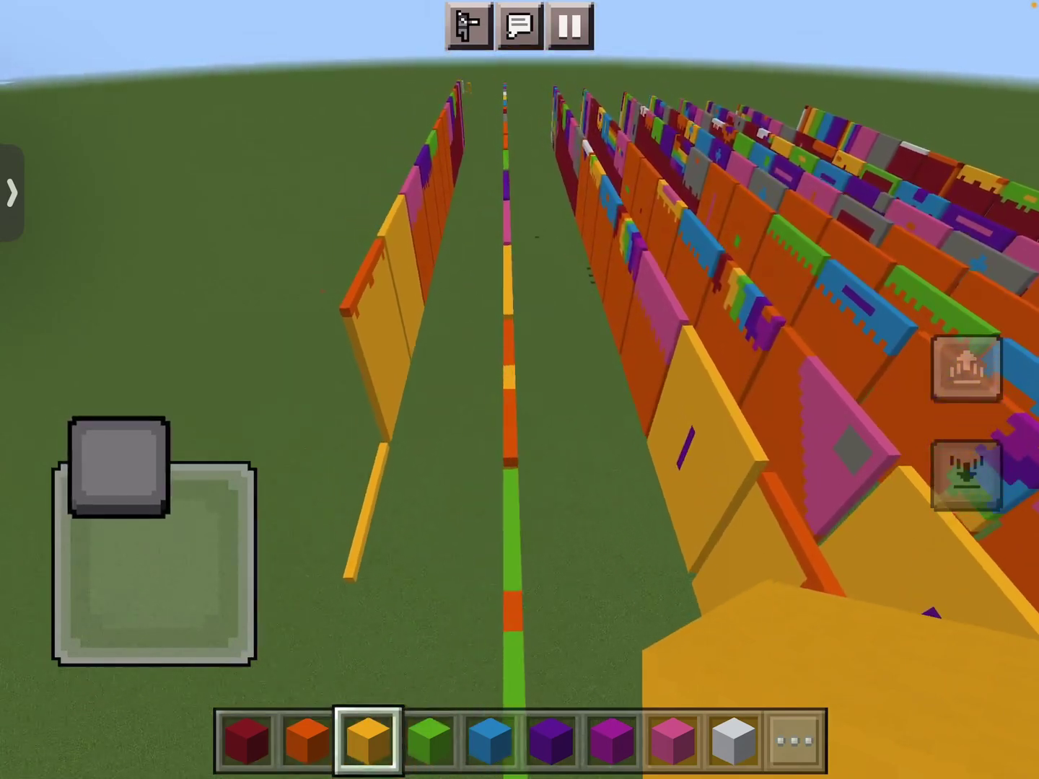
# Turn right and tilt down toward the close row of orange, pink and yellow banner walls.
pyautogui.moveTo(698, 389); pyautogui.dragTo(788, 441)
pyautogui.moveTo(153, 560)
pyautogui.mouseDown()
pyautogui.moveTo(61, 520)
pyautogui.moveTo(62, 511)
pyautogui.mouseUp()
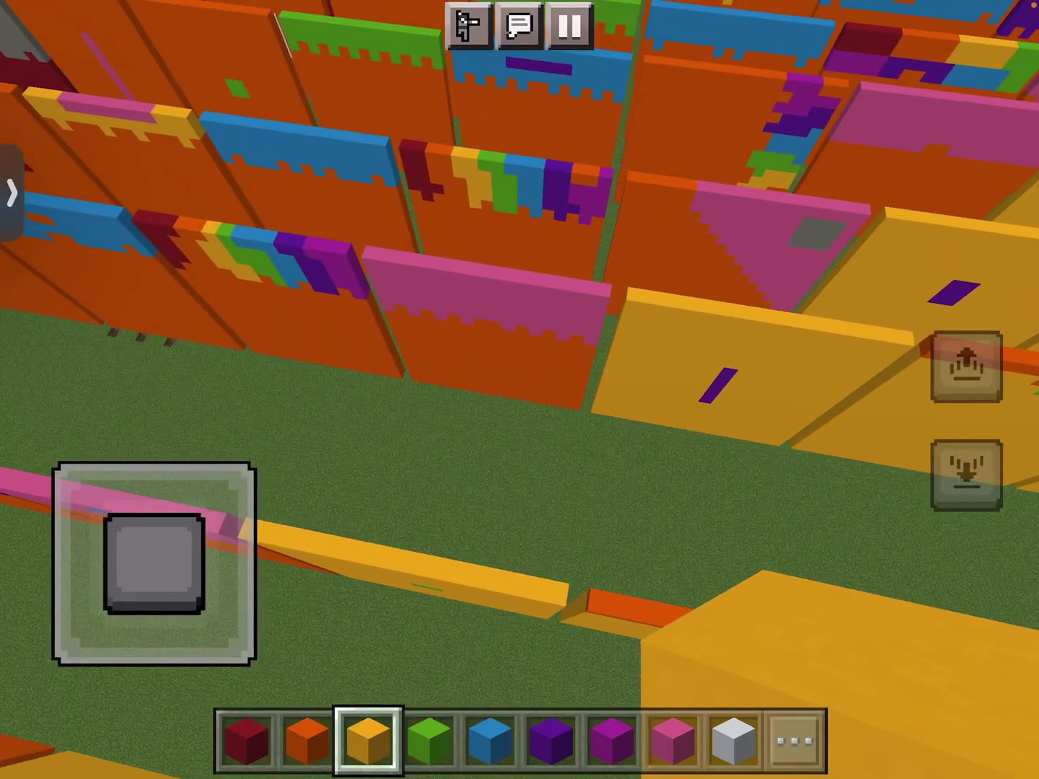